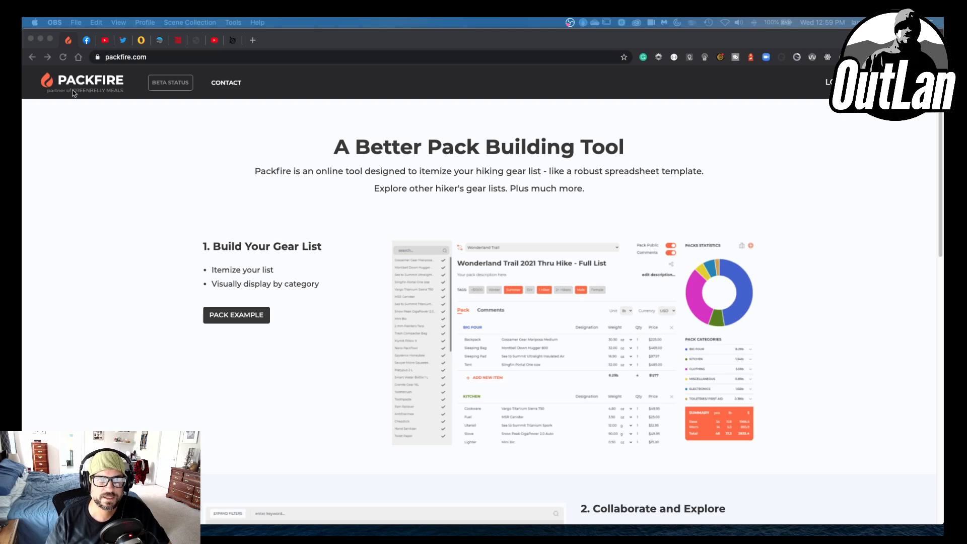
- View the Packfire sign-up form and switch to the login page
{"action": "left_click", "coordinate": [98, 127]}
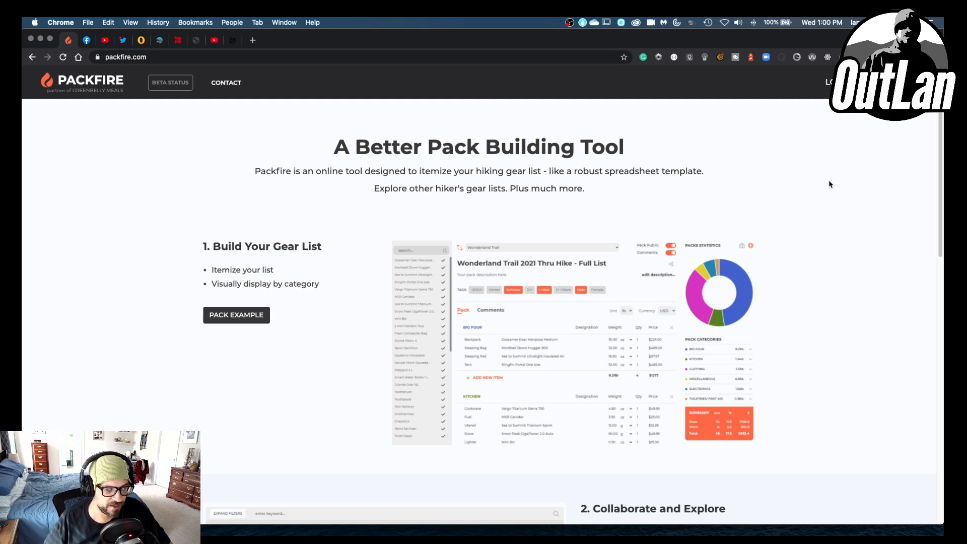
{"action": "left_click", "coordinate": [888, 82]}
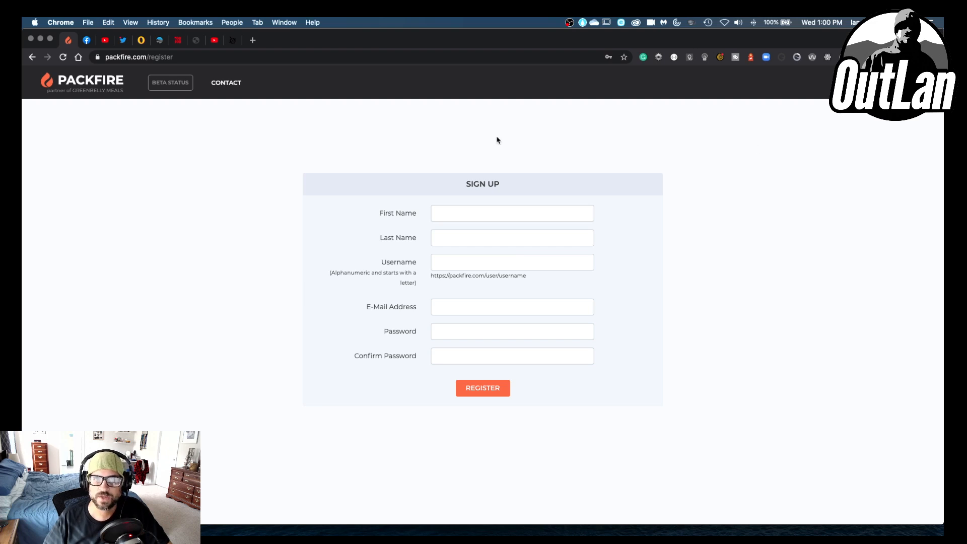
{"action": "left_click", "coordinate": [867, 83]}
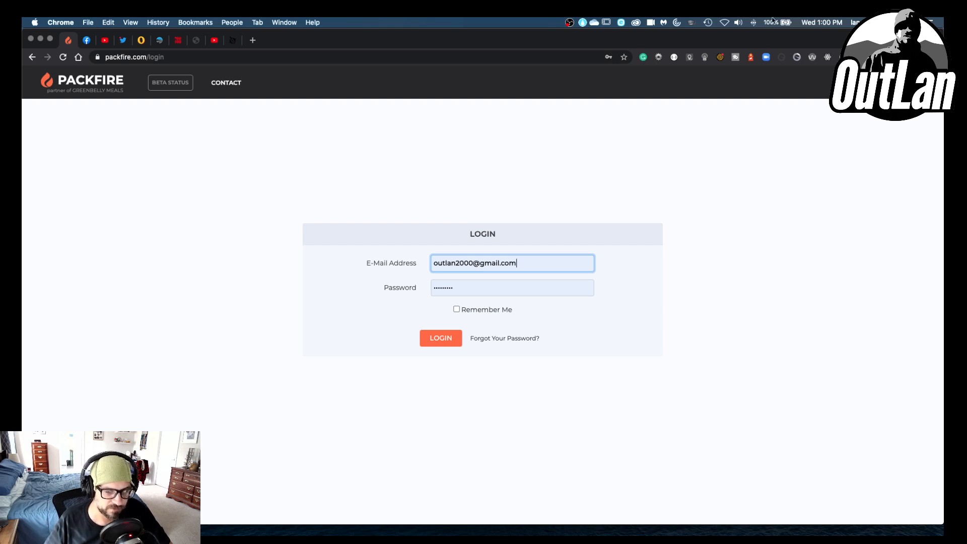
- View the Packfire beta feature list spreadsheet and close it to return to the login page
{"action": "left_click", "coordinate": [223, 129]}
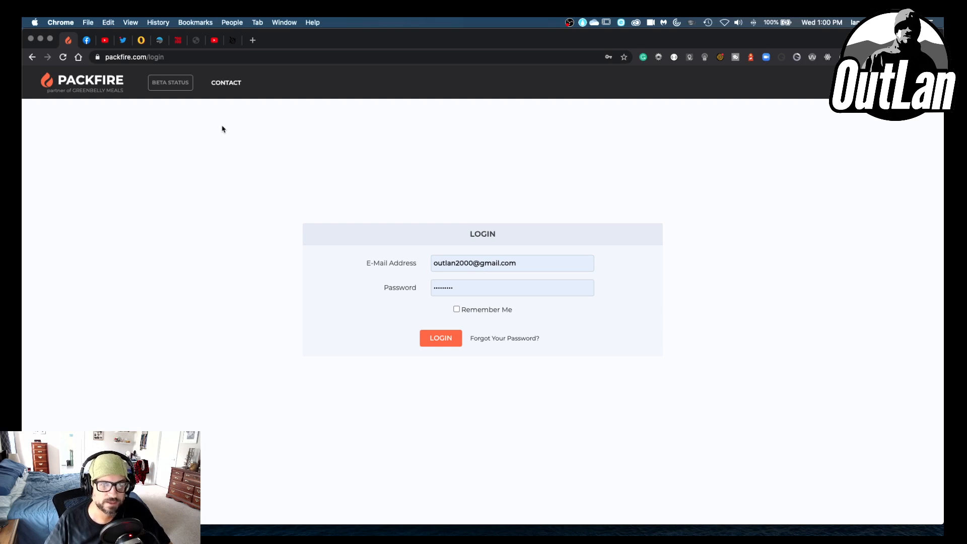
{"action": "left_click", "coordinate": [170, 87]}
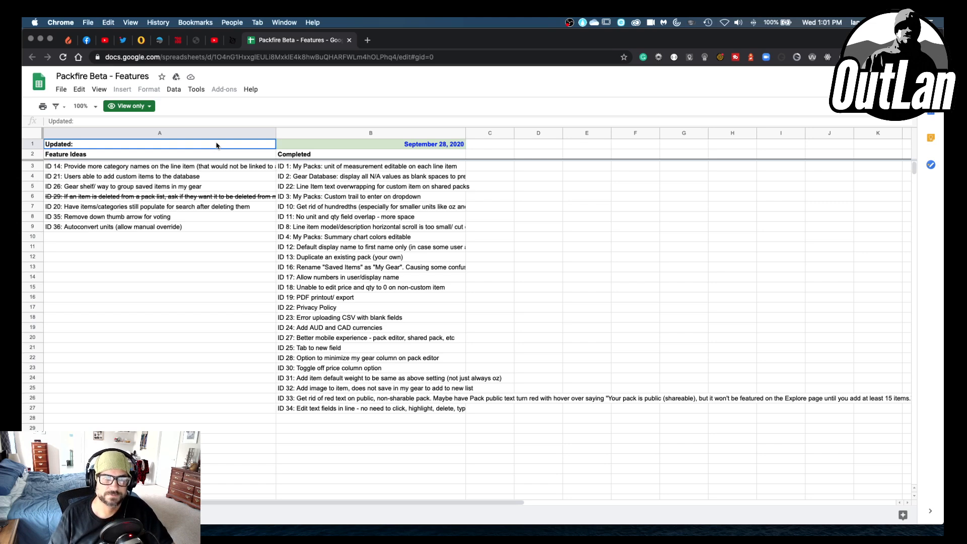
{"action": "left_click", "coordinate": [350, 40]}
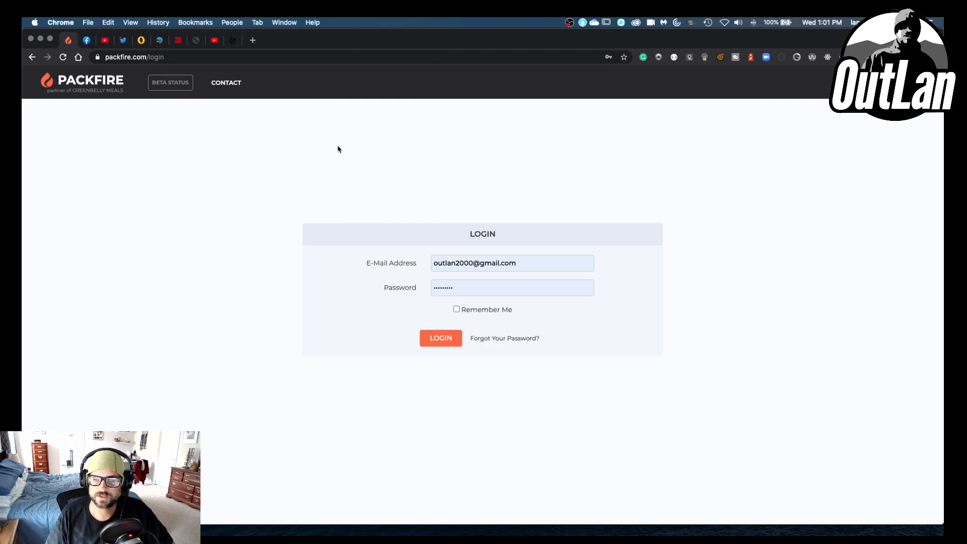
- Log in with the prefilled account credentials and create a new pack
{"action": "left_click", "coordinate": [432, 338]}
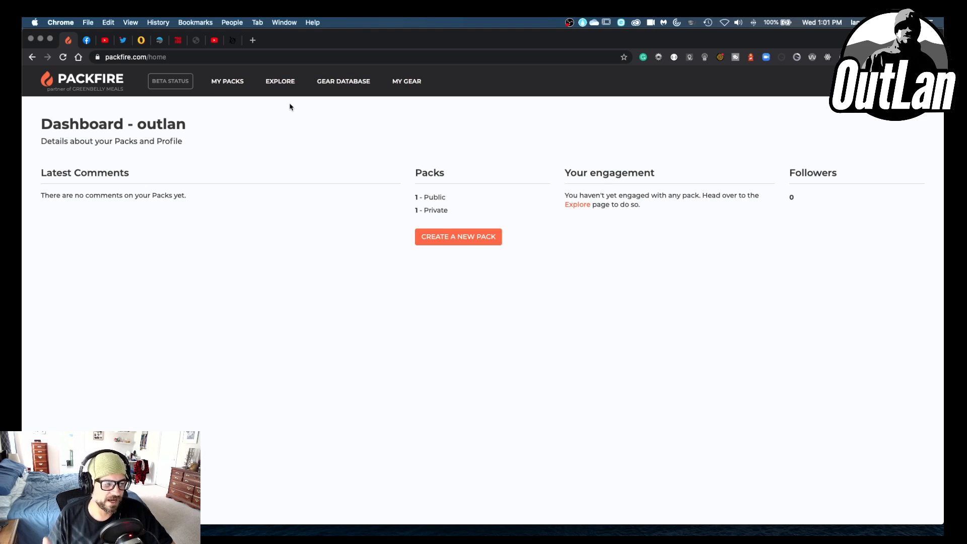
{"action": "left_click", "coordinate": [461, 238]}
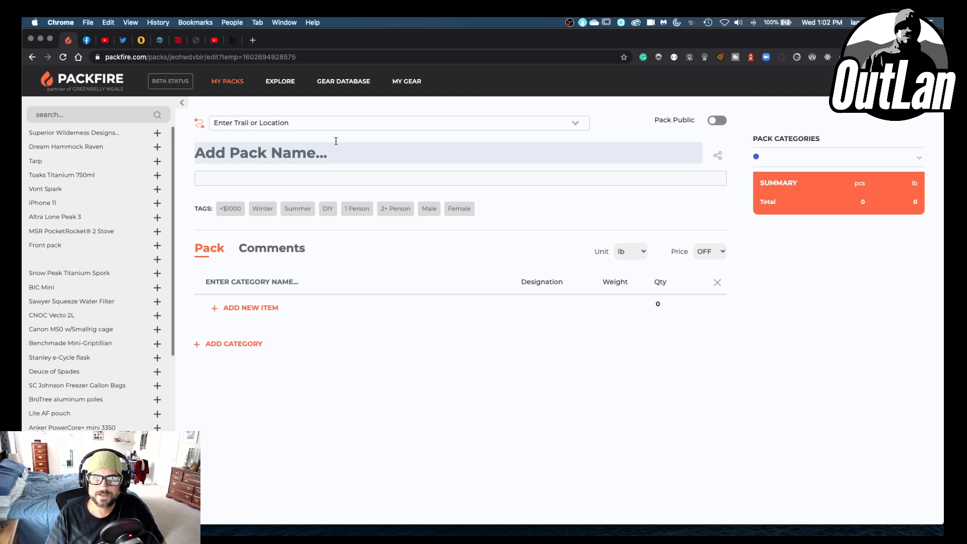
- Set the pack's trail to Continental Divide Trail and name the pack with the owner's first name in possessive form plus "CDT List"
{"action": "left_click", "coordinate": [581, 124]}
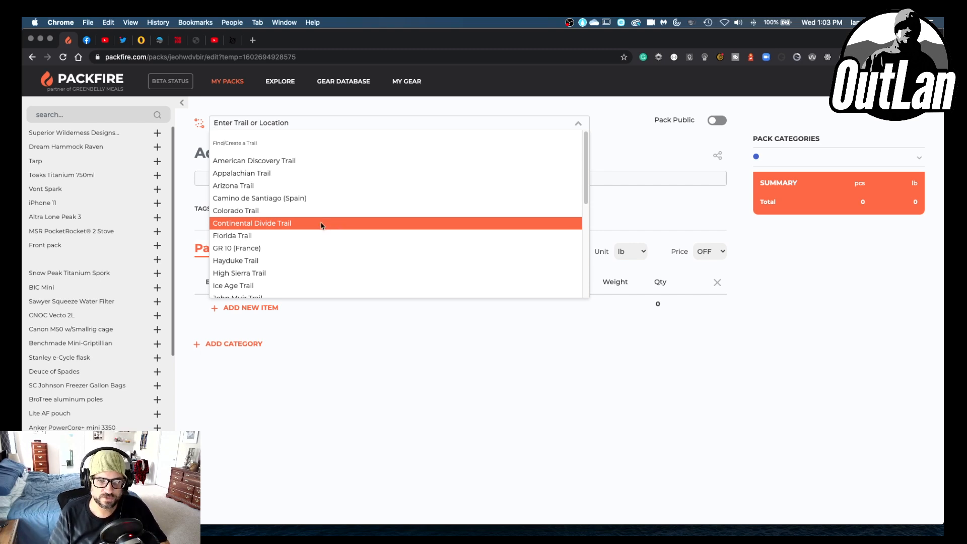
{"action": "left_click", "coordinate": [284, 226]}
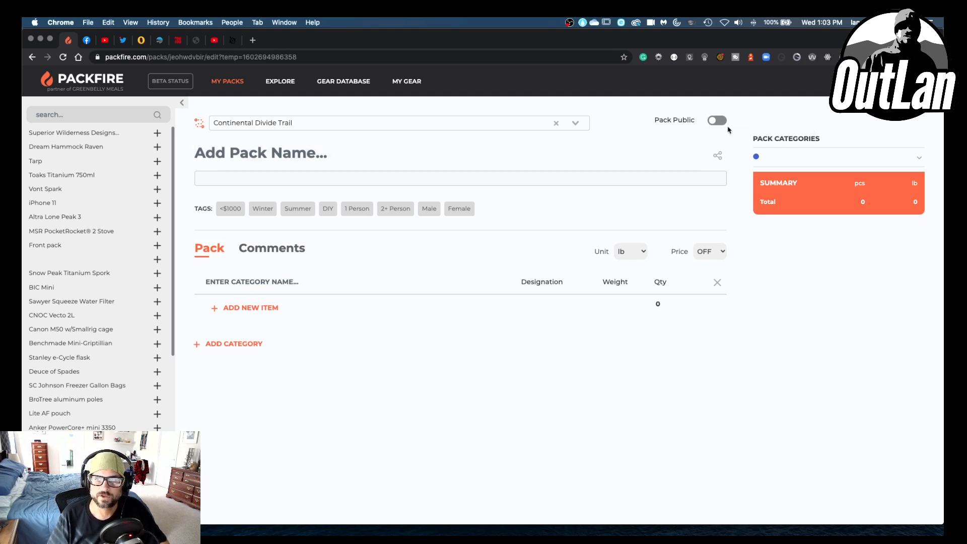
{"action": "left_click", "coordinate": [261, 151]}
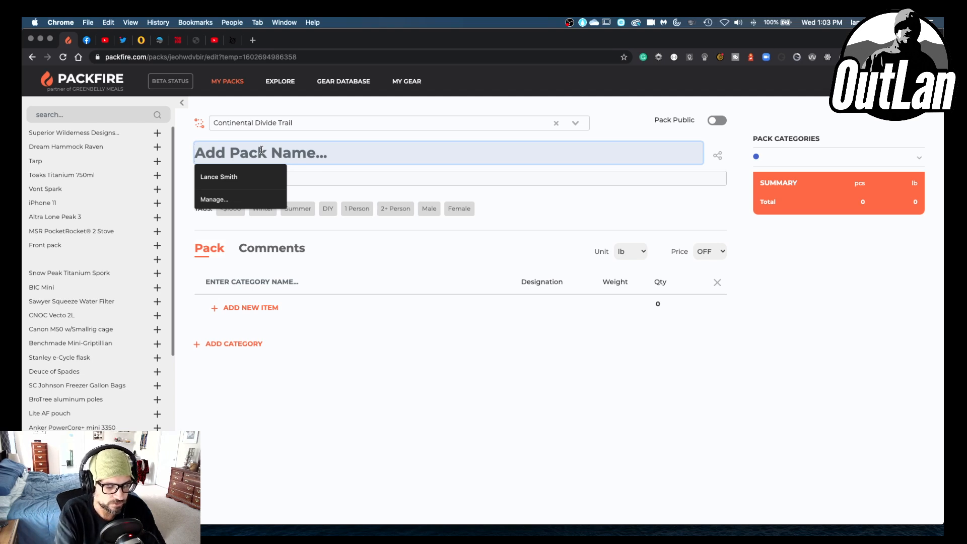
{"action": "type", "text": "Lan"}
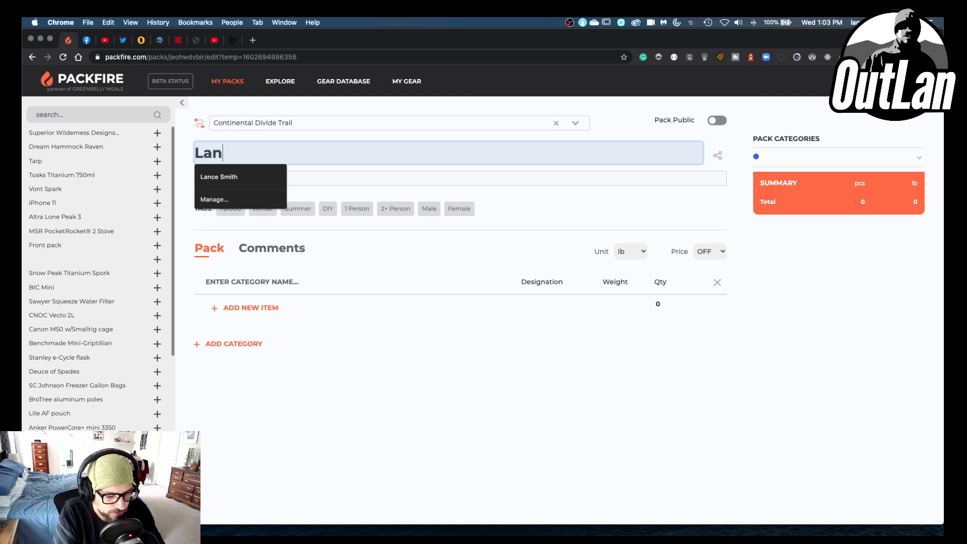
{"action": "type", "text": "ce's "}
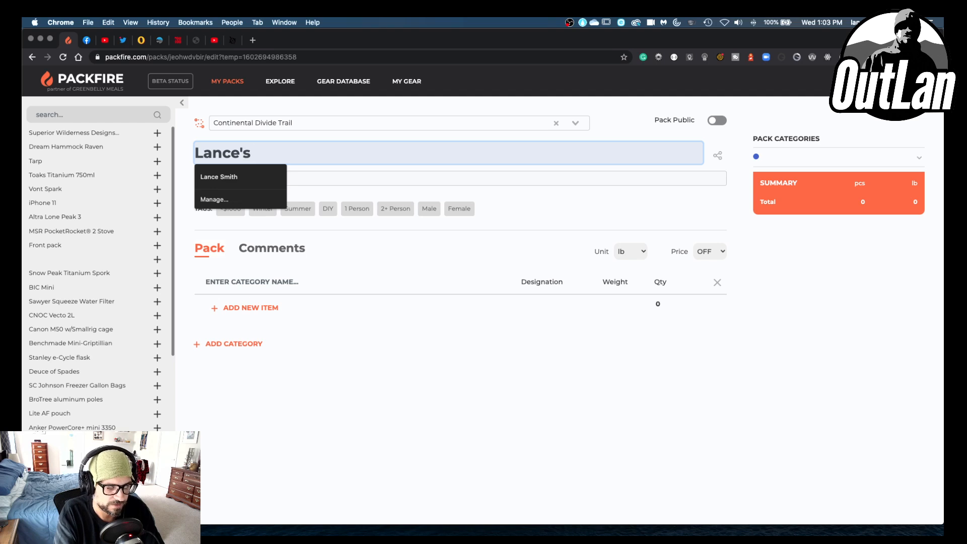
{"action": "type", "text": "CDT List"}
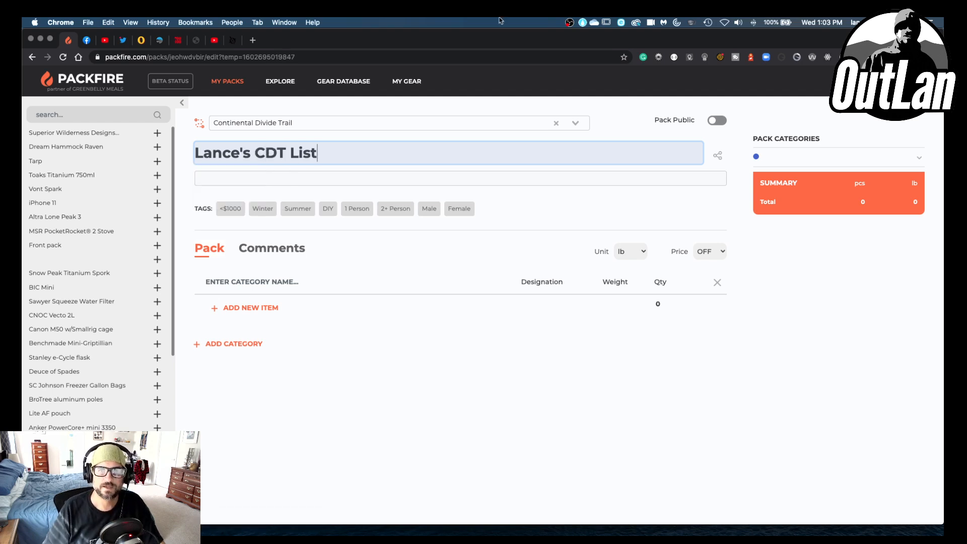
- Write the pack description "CDT gear list for summer 2021"
{"action": "left_click", "coordinate": [380, 179]}
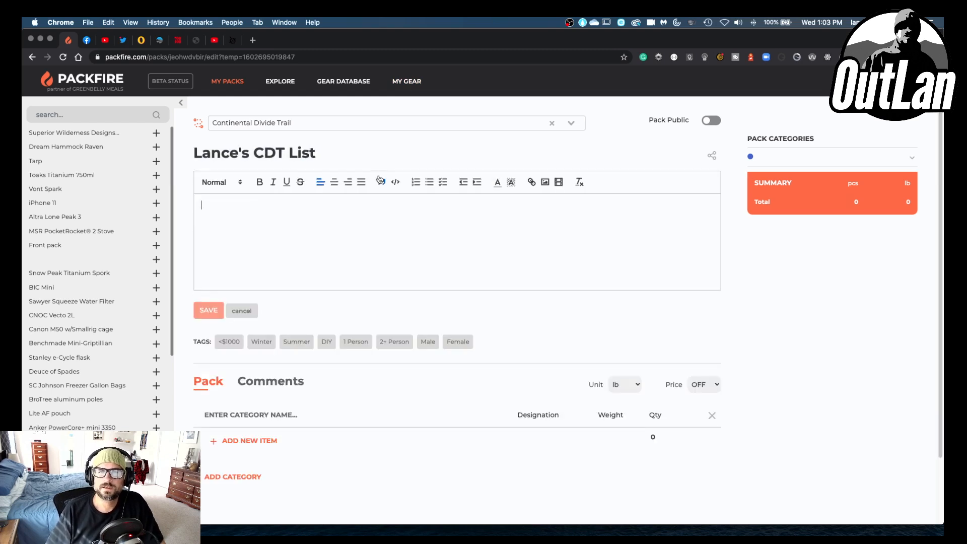
{"action": "left_click", "coordinate": [388, 211]}
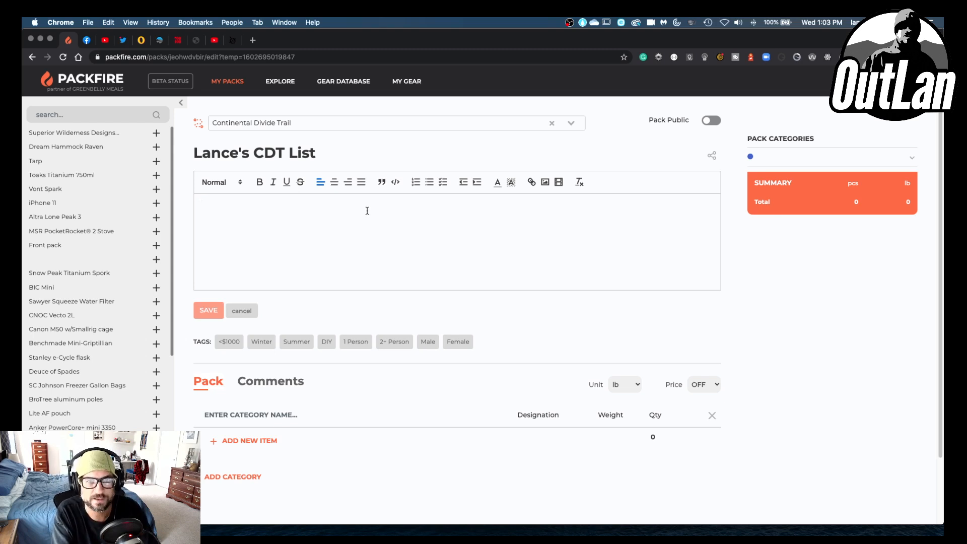
{"action": "type", "text": "CDT "}
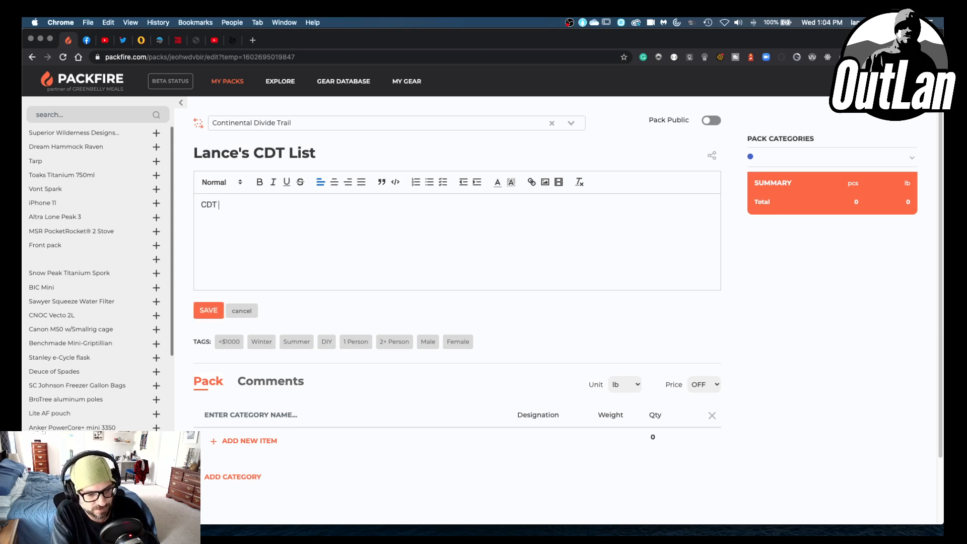
{"action": "type", "text": "gear lis"}
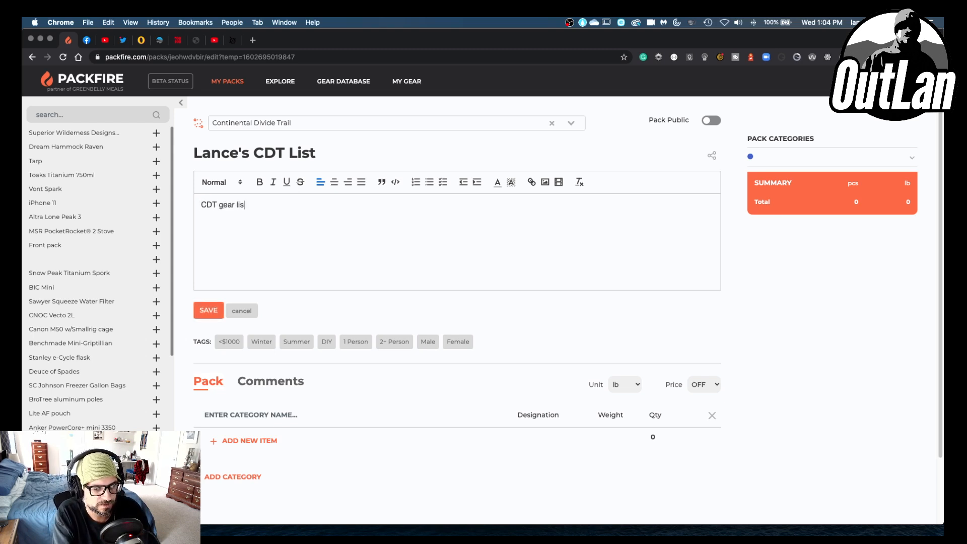
{"action": "type", "text": "t for summ"}
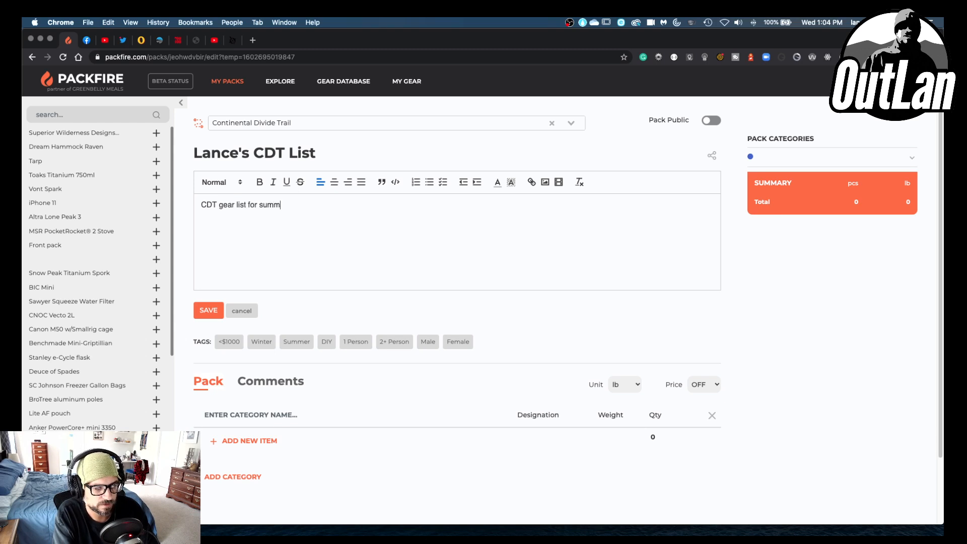
{"action": "type", "text": "er 2021"}
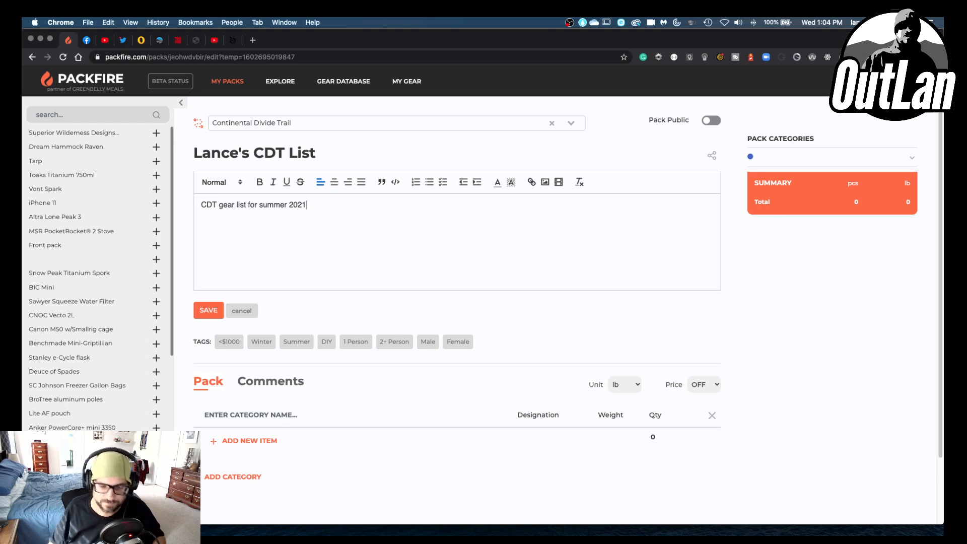
- Make the word "gear" bold, centre the description line and save the description
{"action": "double_click", "coordinate": [227, 205]}
{"action": "left_click", "coordinate": [261, 186]}
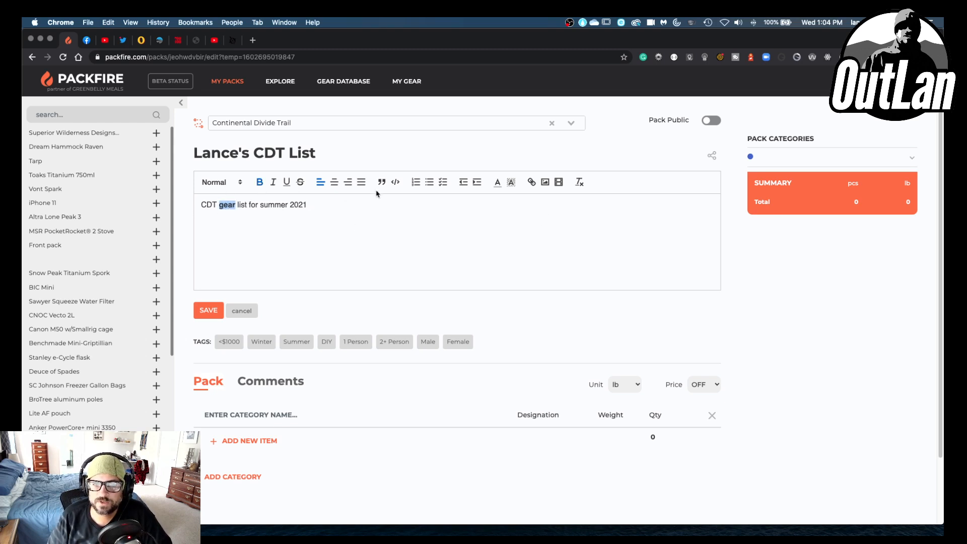
{"action": "left_click", "coordinate": [334, 182]}
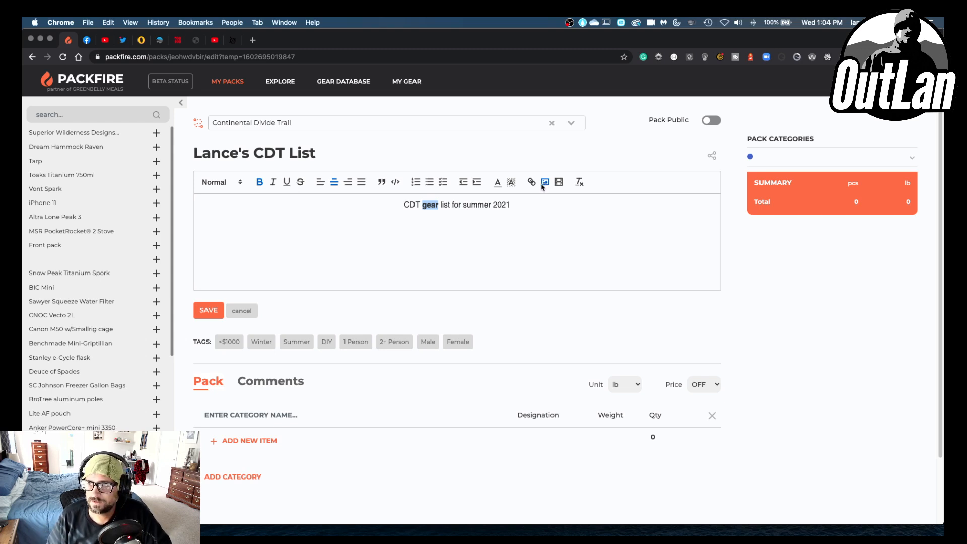
{"action": "left_click", "coordinate": [197, 315]}
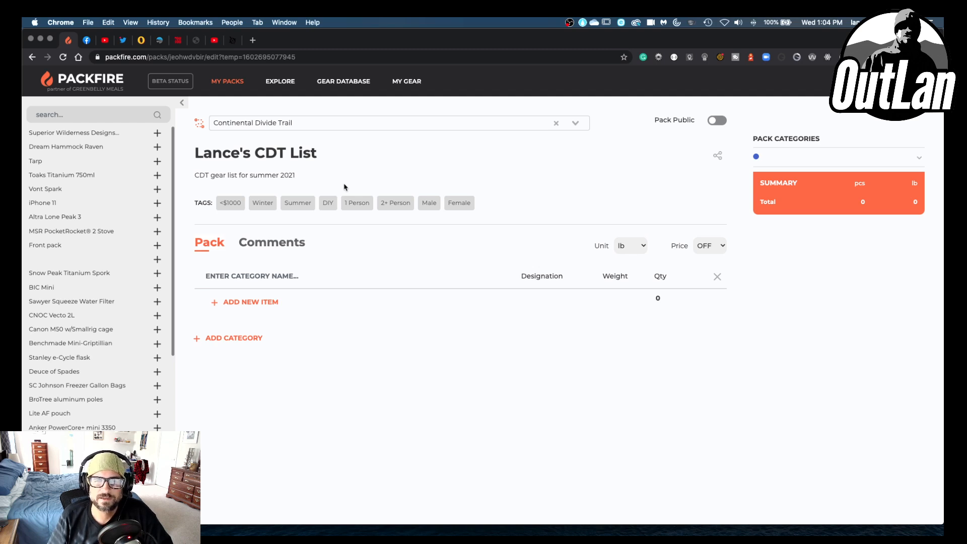
- Tag the pack as <$1000, Summer, 1 Person and Male
{"action": "left_click", "coordinate": [227, 203]}
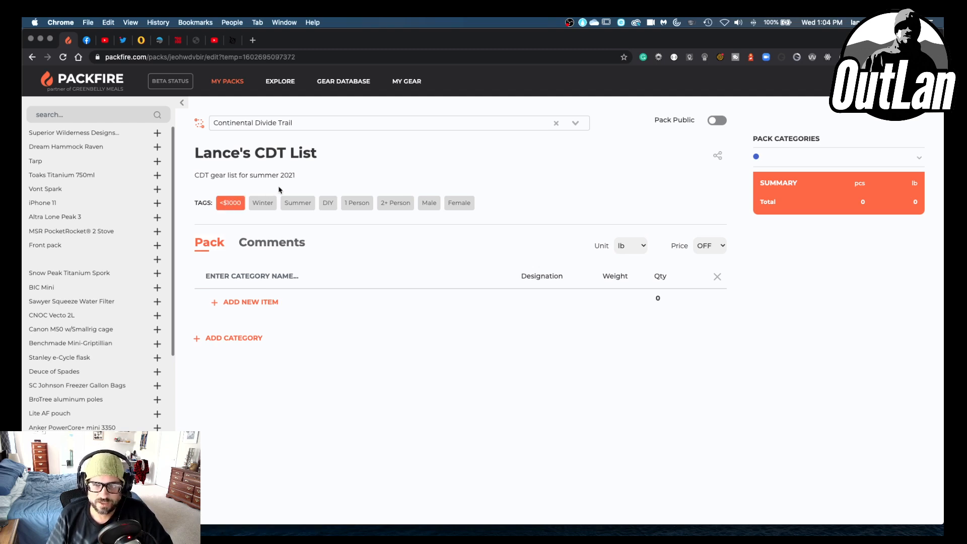
{"action": "left_click", "coordinate": [296, 203]}
{"action": "left_click", "coordinate": [357, 203]}
{"action": "left_click", "coordinate": [433, 205]}
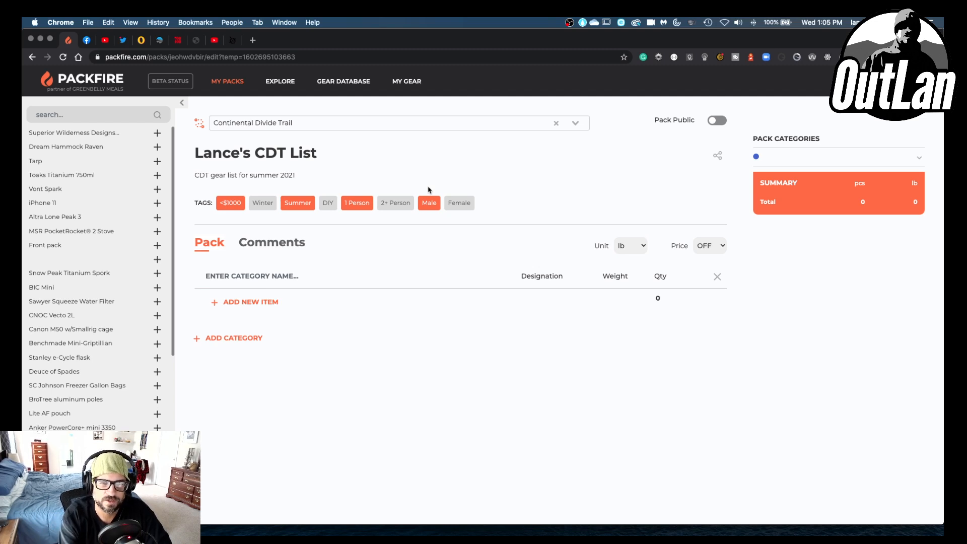
- Log out of the account and open the pack example from the Packfire home page
{"action": "left_click", "coordinate": [100, 86]}
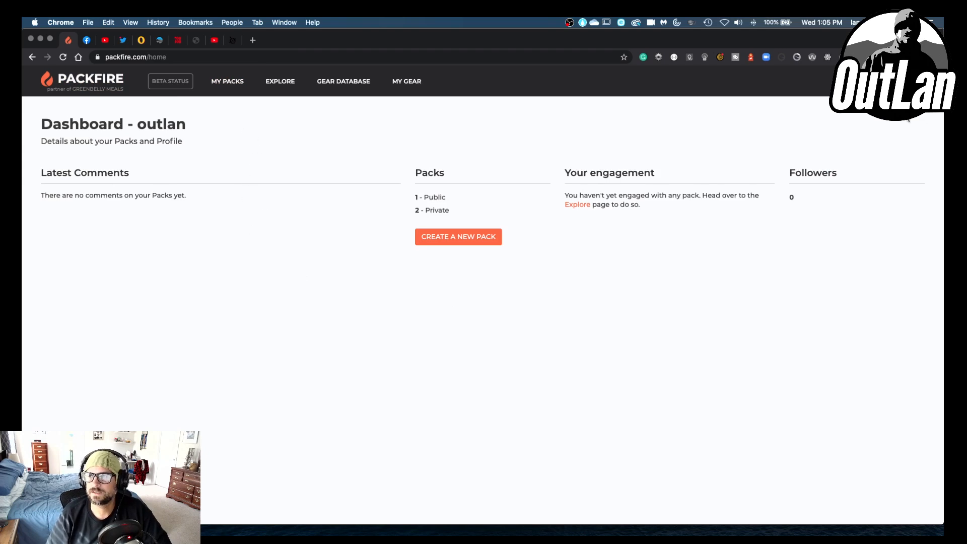
{"action": "left_click", "coordinate": [907, 81]}
{"action": "left_click", "coordinate": [871, 168]}
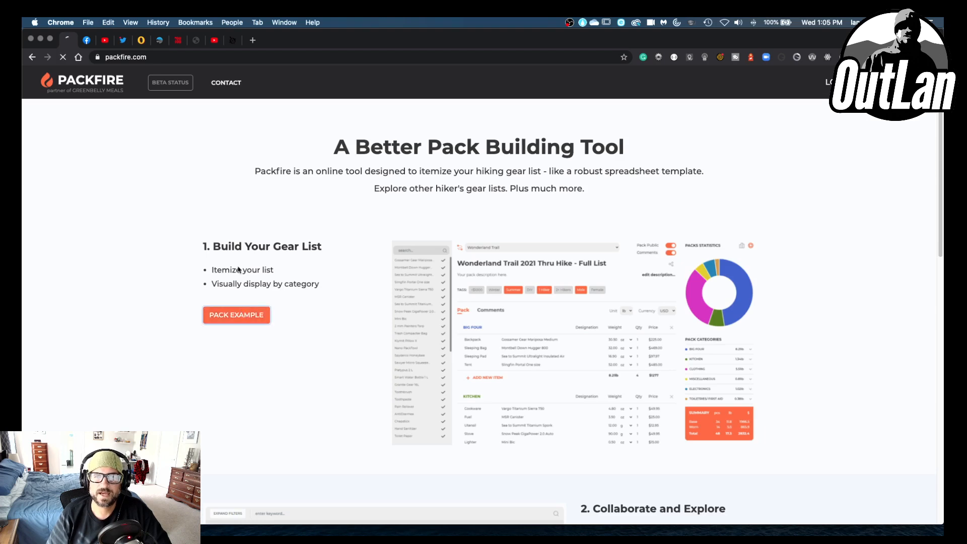
{"action": "left_click", "coordinate": [244, 315]}
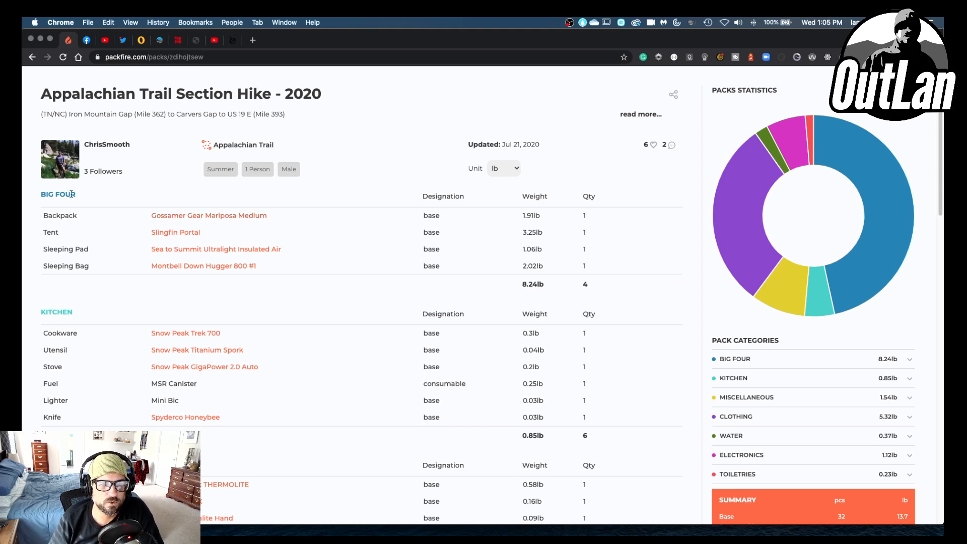
- Examine the example pack's gear categories from Big Four down to Toiletries and its pack statistics chart
{"action": "scroll", "coordinate": [89, 225], "scroll_direction": "down", "scroll_amount": 2}
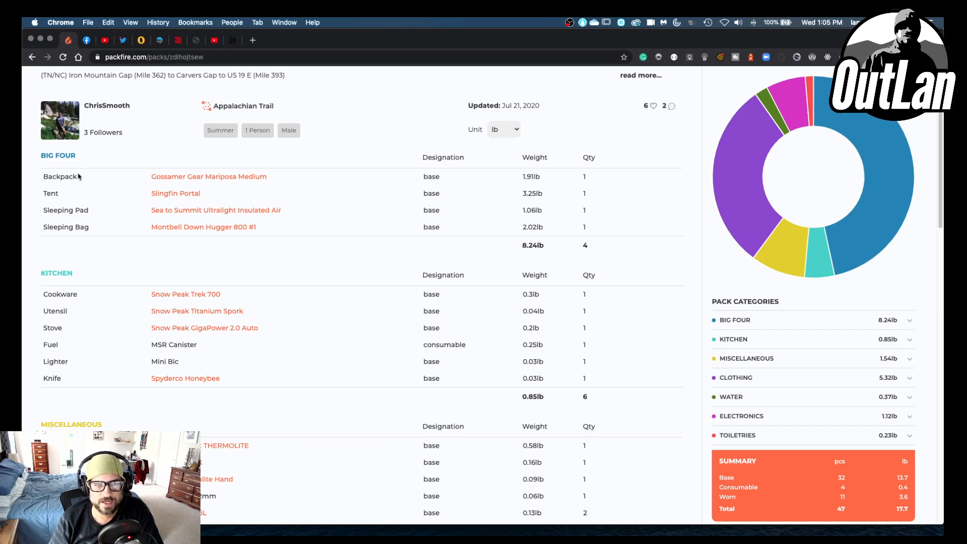
{"action": "scroll", "coordinate": [30, 254], "scroll_direction": "down", "scroll_amount": 8}
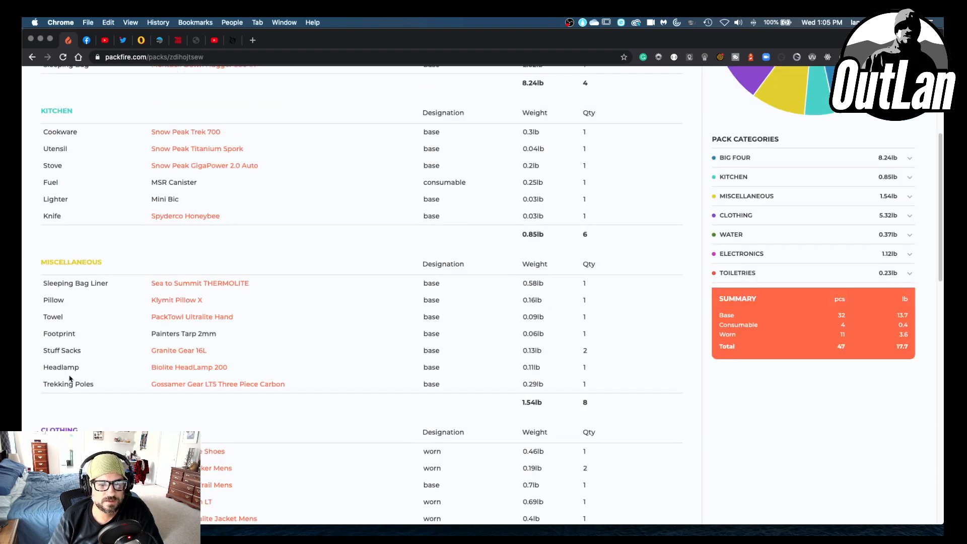
{"action": "scroll", "coordinate": [75, 378], "scroll_direction": "down", "scroll_amount": 12}
{"action": "scroll", "coordinate": [104, 377], "scroll_direction": "down", "scroll_amount": 3}
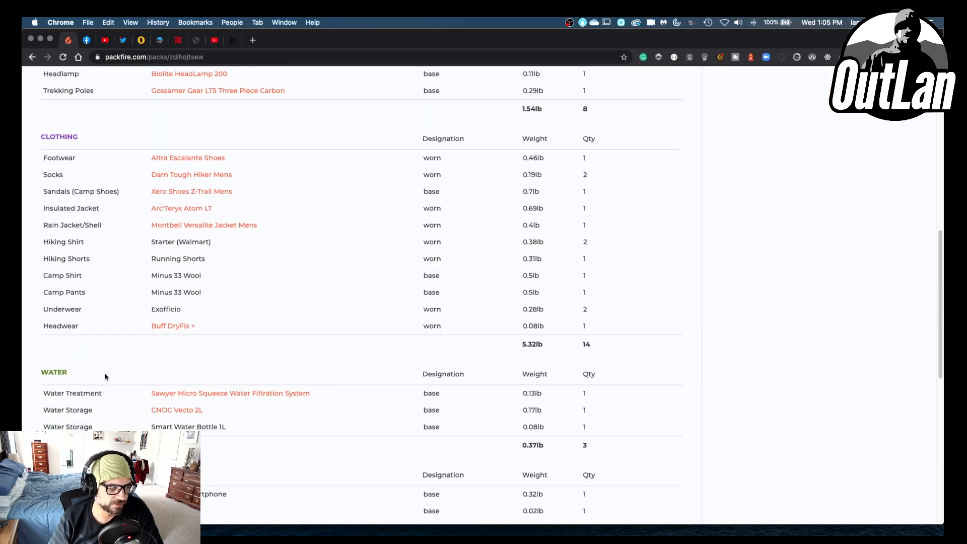
{"action": "scroll", "coordinate": [106, 377], "scroll_direction": "down", "scroll_amount": 12}
{"action": "scroll", "coordinate": [119, 373], "scroll_direction": "down", "scroll_amount": 3}
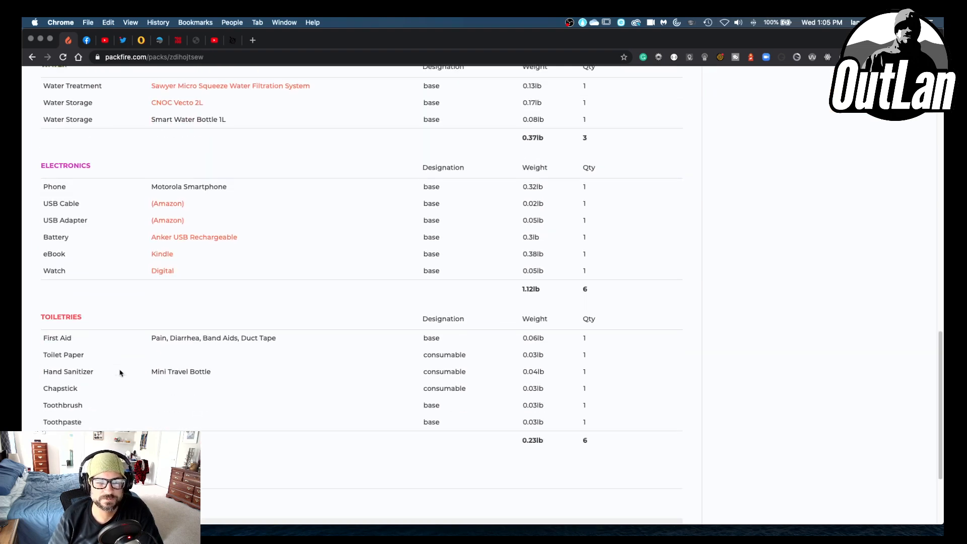
{"action": "scroll", "coordinate": [120, 372], "scroll_direction": "up", "scroll_amount": 20}
{"action": "scroll", "coordinate": [120, 373], "scroll_direction": "up", "scroll_amount": 5}
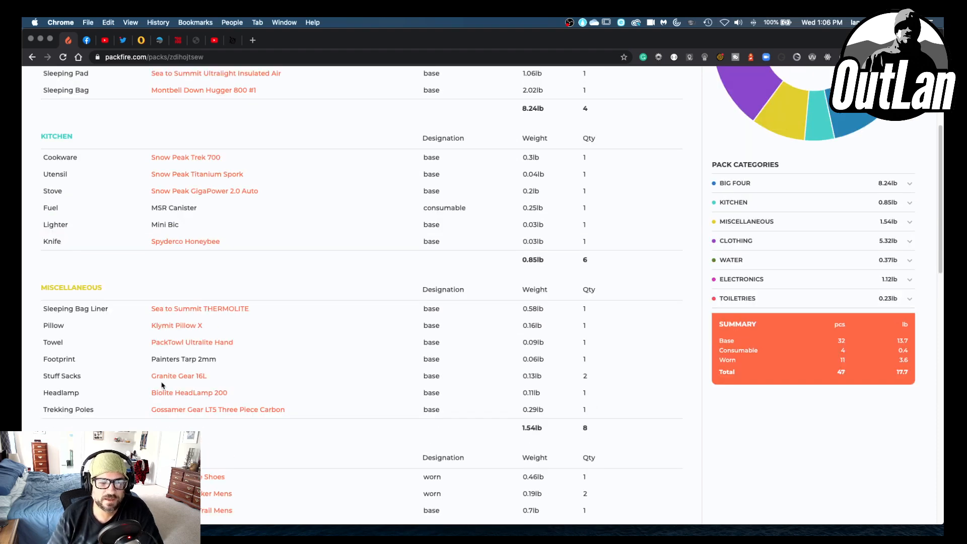
{"action": "scroll", "coordinate": [163, 383], "scroll_direction": "up", "scroll_amount": 7}
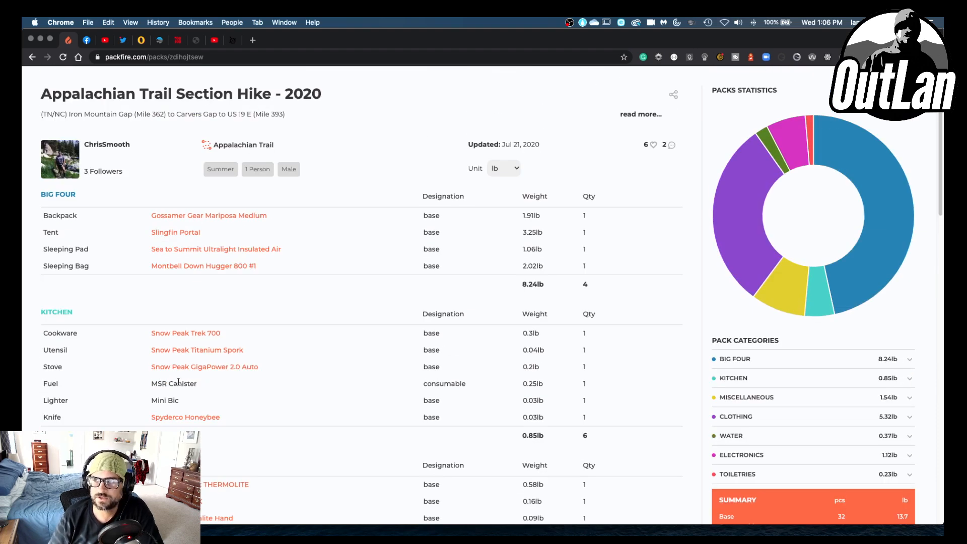
{"action": "mouse_move", "coordinate": [766, 208]}
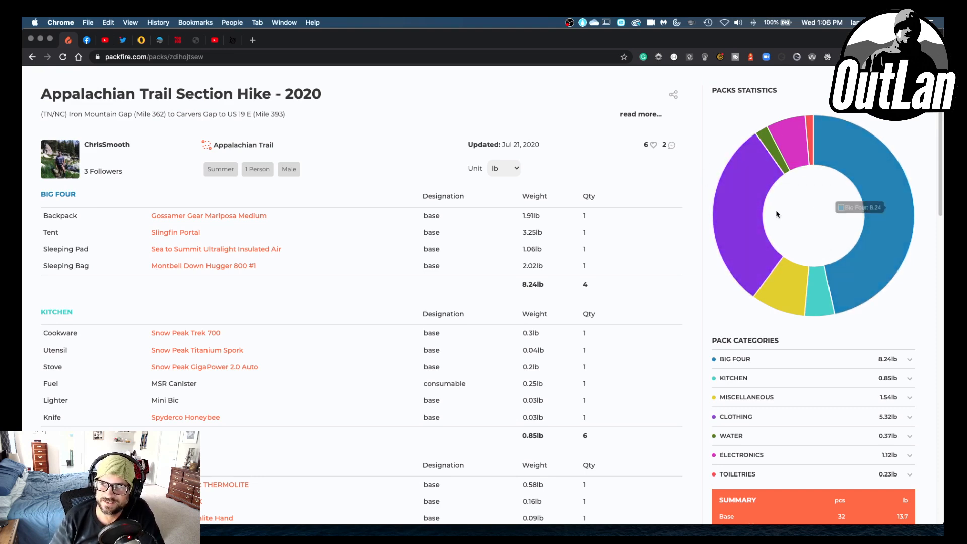
- View the example pack's statistics as a bar chart and return to the ring chart
{"action": "mouse_move", "coordinate": [834, 122]}
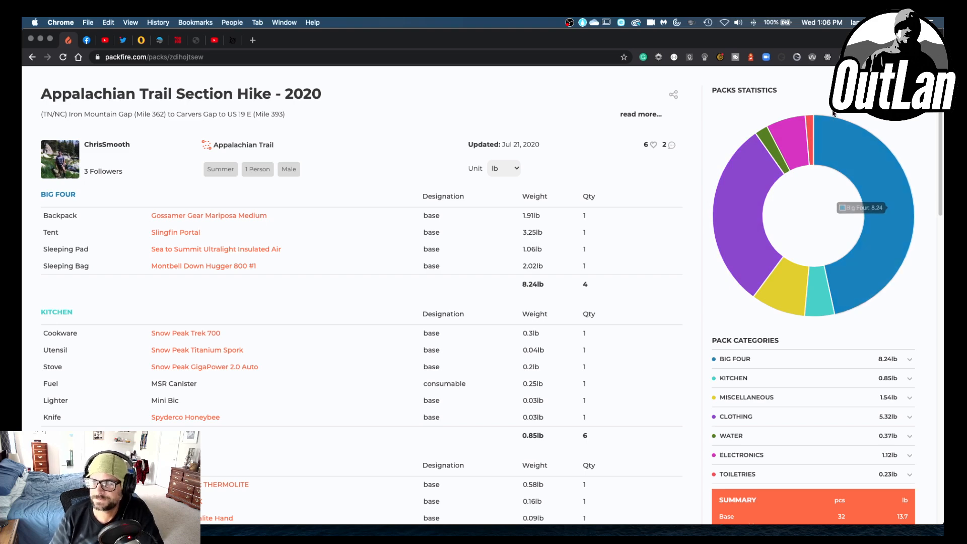
{"action": "left_click", "coordinate": [906, 91]}
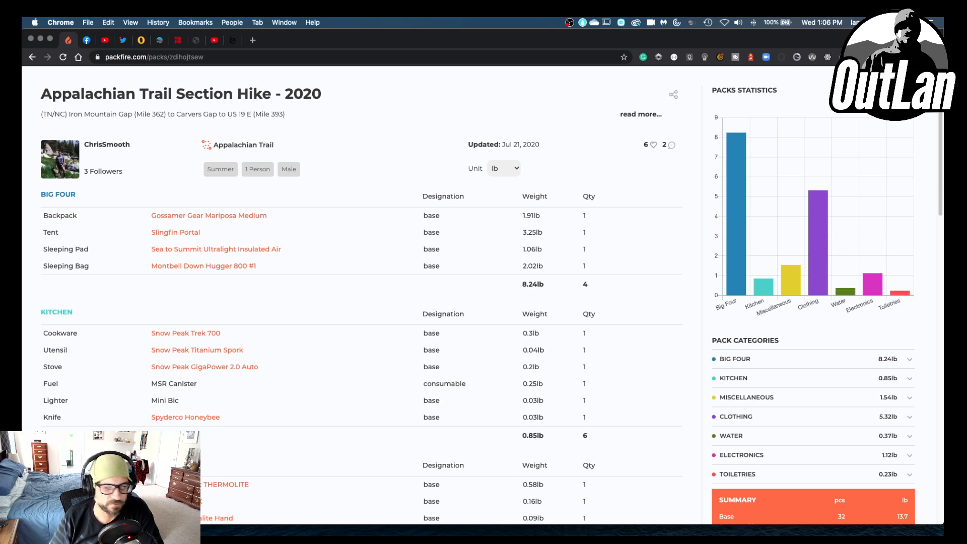
{"action": "left_click", "coordinate": [908, 90]}
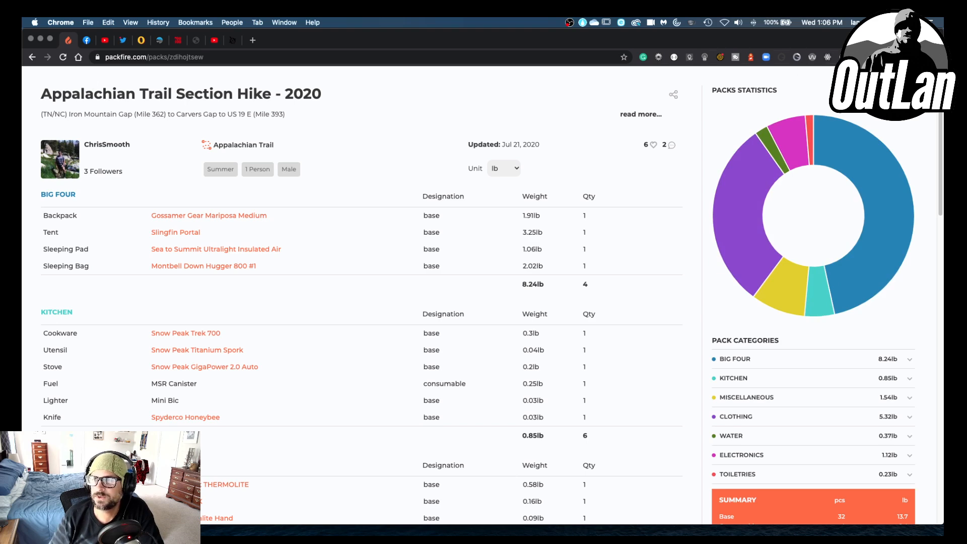
- Leave the example pack for the Packfire home page and log back in to the account
{"action": "left_click", "coordinate": [32, 57]}
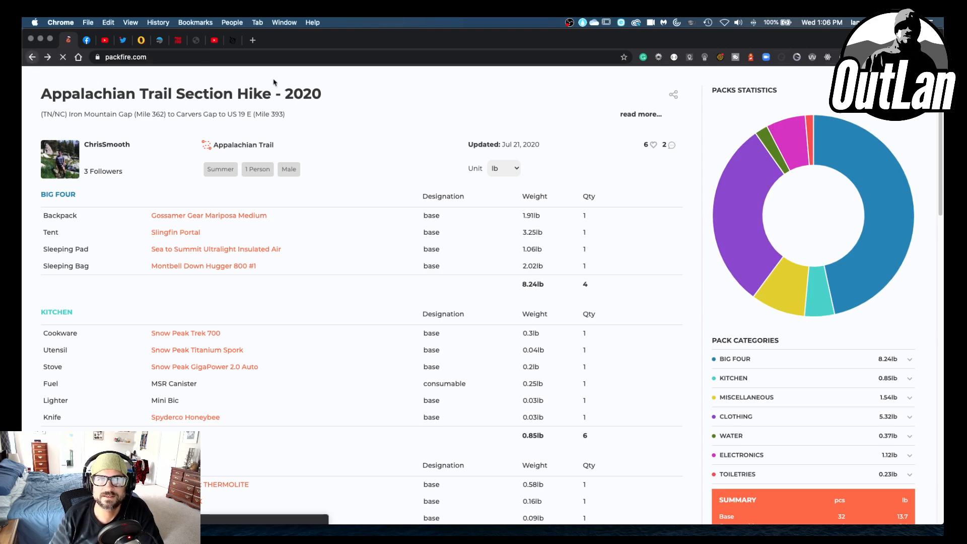
{"action": "left_click", "coordinate": [830, 82]}
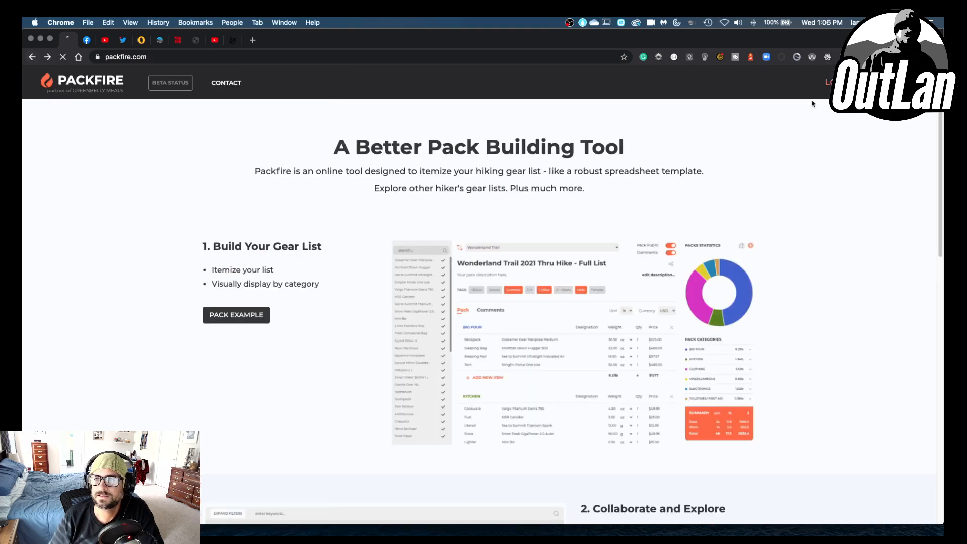
{"action": "left_click", "coordinate": [423, 334]}
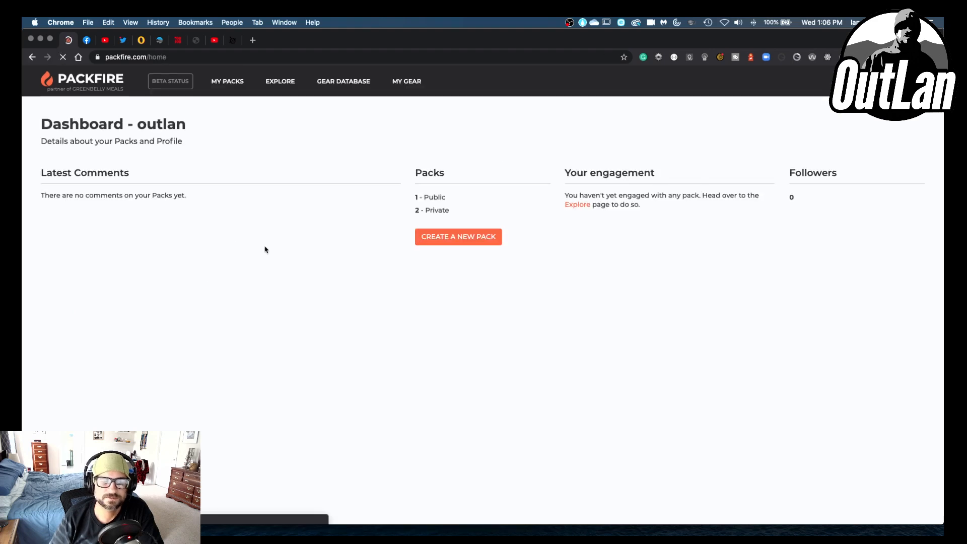
- Start a blank new pack and return to the dashboard without filling it in
{"action": "left_click", "coordinate": [427, 239]}
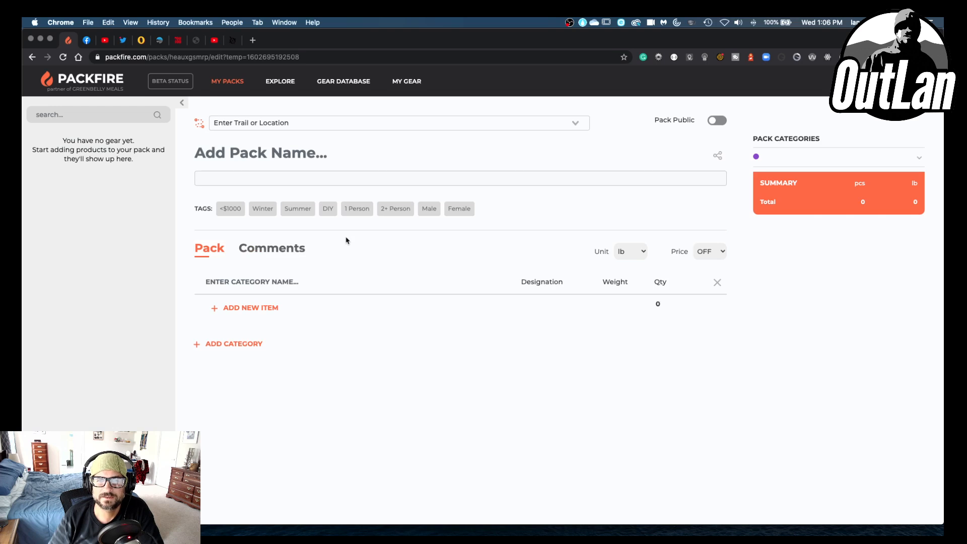
{"action": "left_click", "coordinate": [79, 87]}
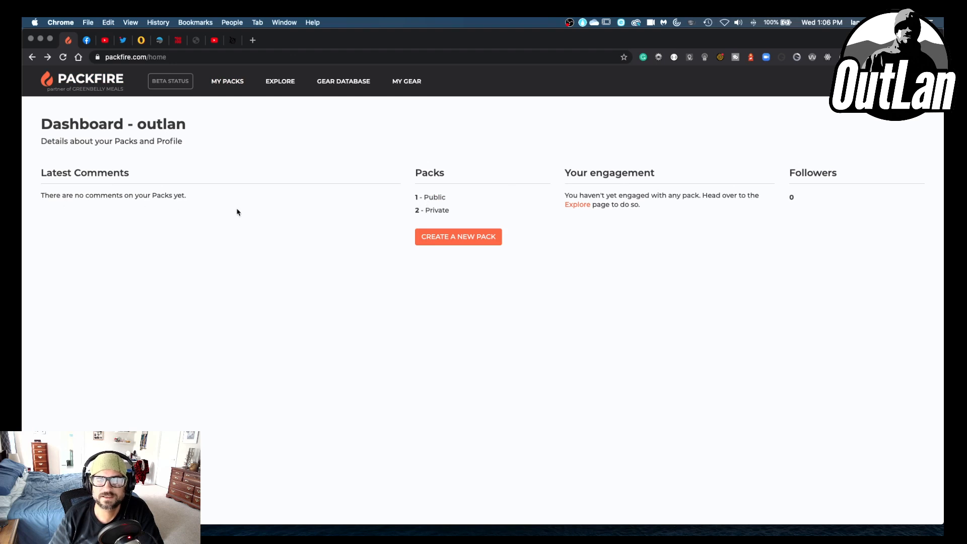
- Open the existing CDT List pack for editing from the account's saved packs
{"action": "left_click", "coordinate": [229, 82]}
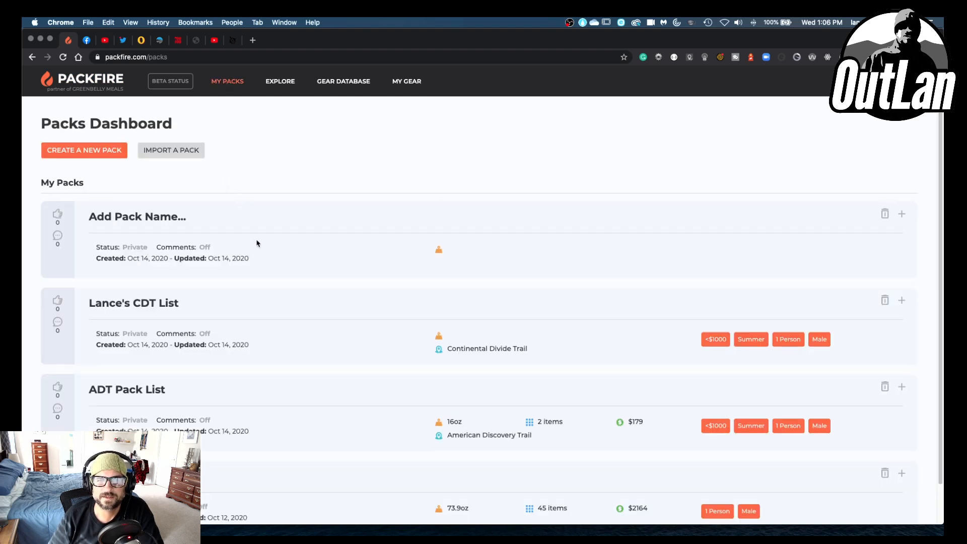
{"action": "scroll", "coordinate": [226, 252], "scroll_direction": "down", "scroll_amount": 2}
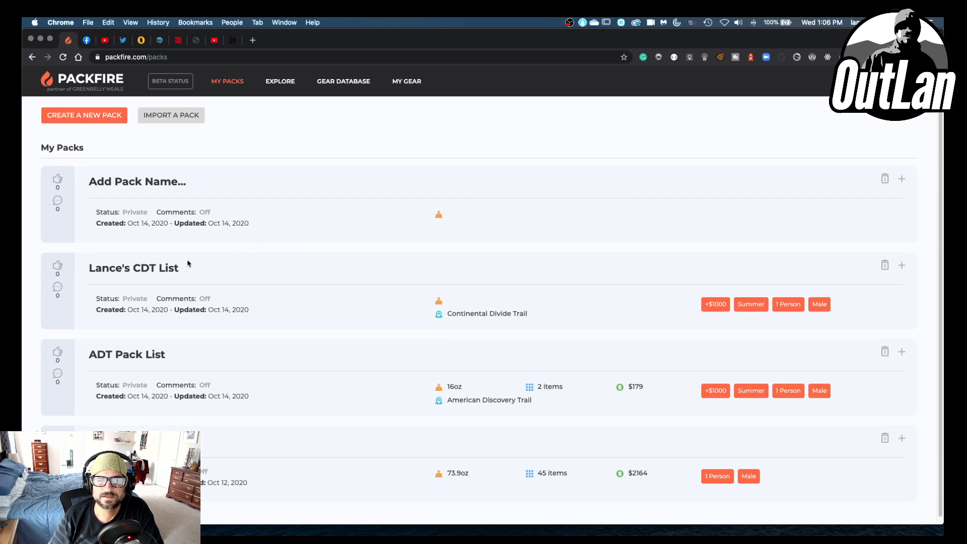
{"action": "left_click", "coordinate": [142, 271]}
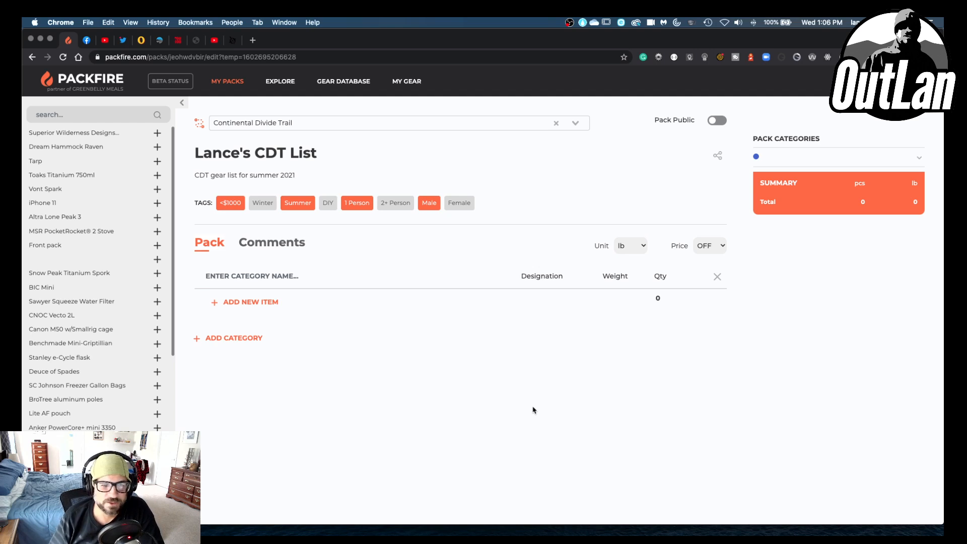
- Name the first gear category PACK
{"action": "left_click", "coordinate": [257, 275]}
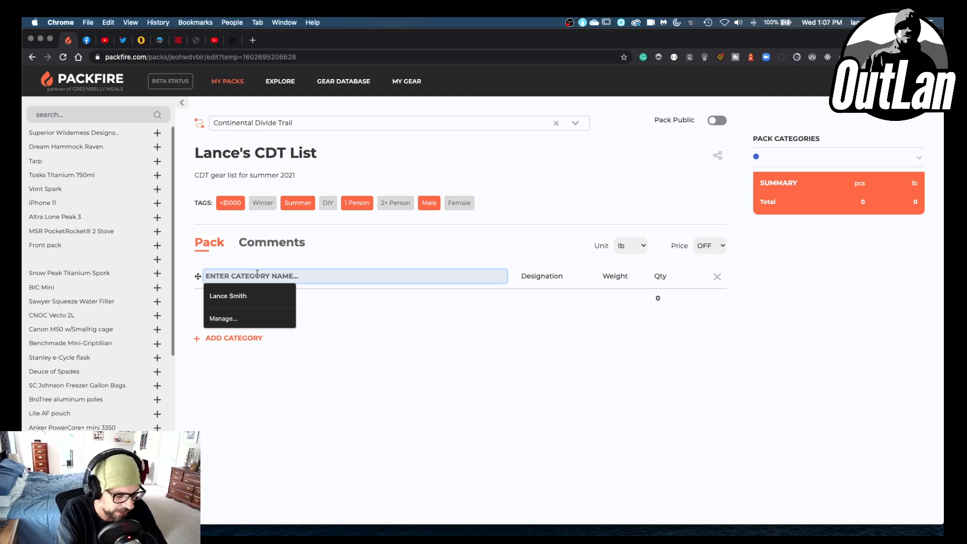
{"action": "type", "text": "PACK"}
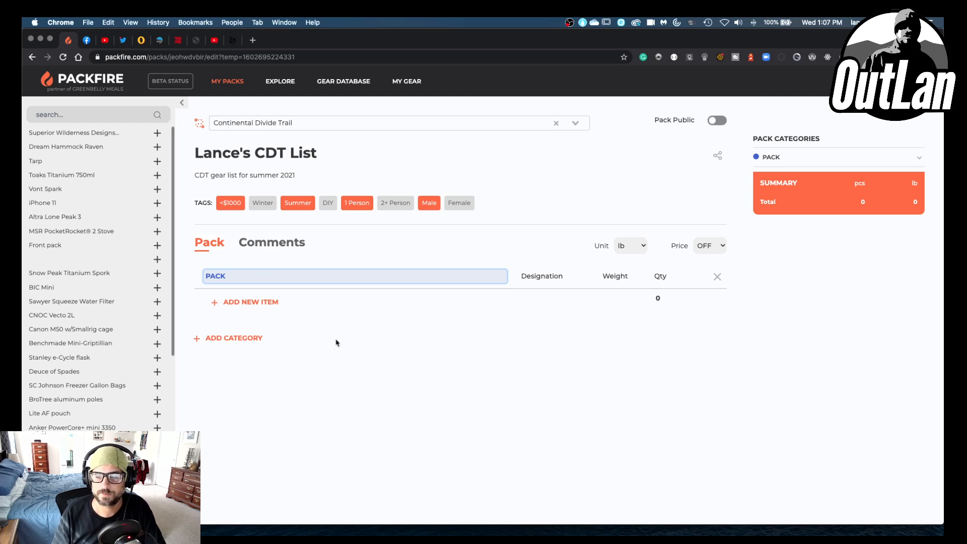
{"action": "left_click", "coordinate": [378, 403]}
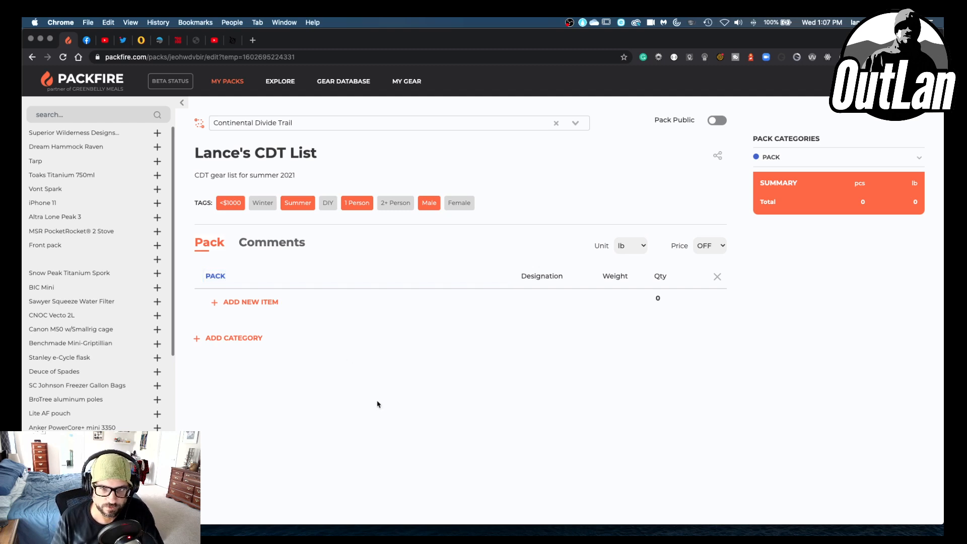
- Add a Backpack item to the PACK category with the model Superior Wilderness Designs Superior 40
{"action": "left_click", "coordinate": [247, 304]}
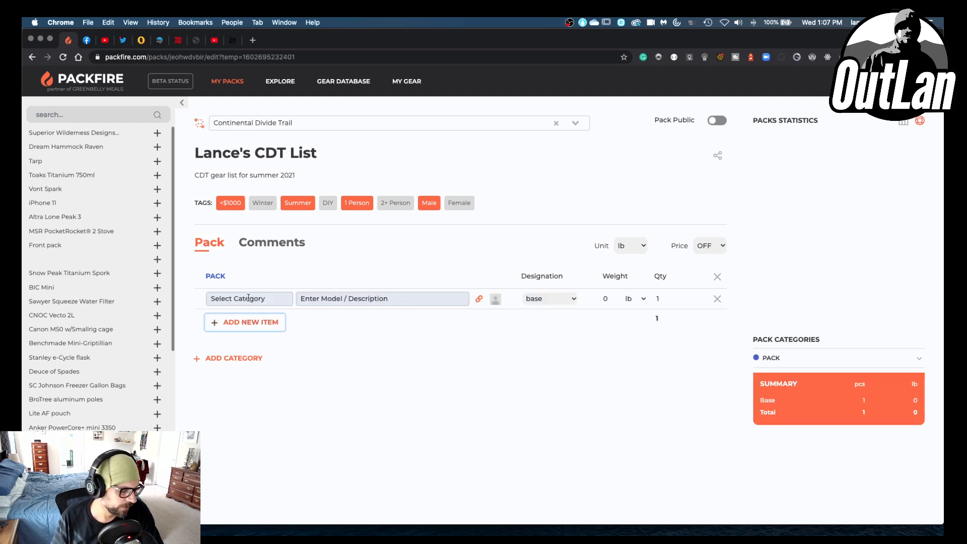
{"action": "left_click", "coordinate": [249, 296]}
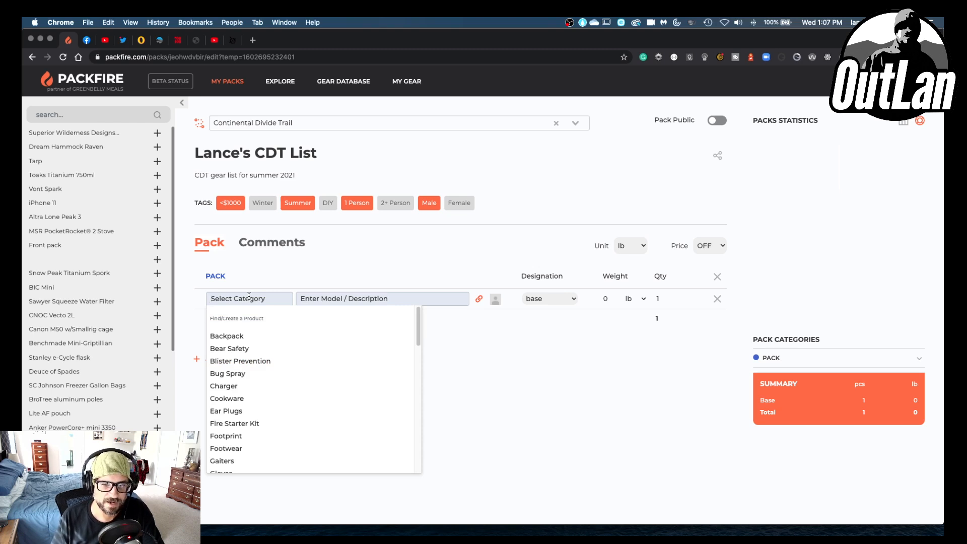
{"action": "left_click", "coordinate": [228, 337]}
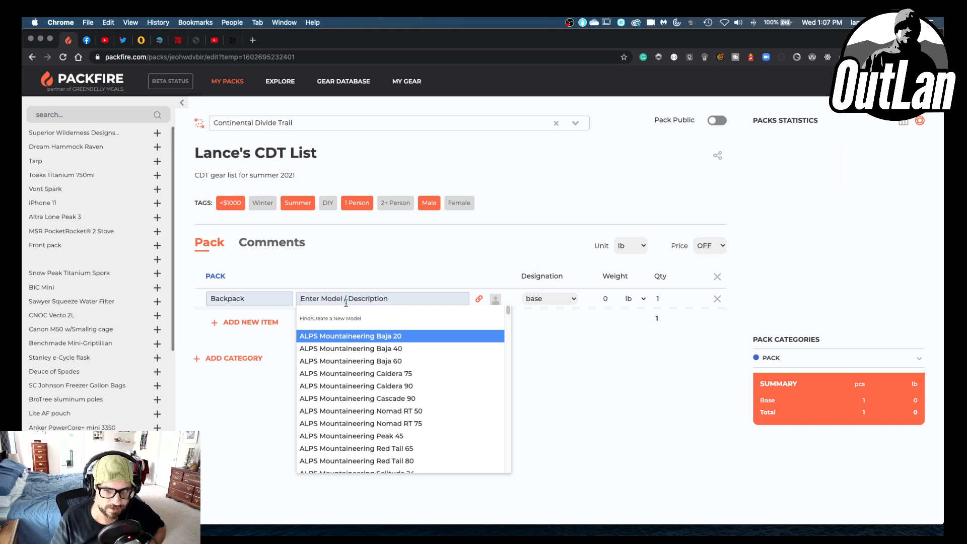
{"action": "left_click_drag", "start_coordinate": [508, 311], "coordinate": [513, 454]}
{"action": "scroll", "coordinate": [508, 318], "scroll_direction": "down", "scroll_amount": 1}
{"action": "scroll", "coordinate": [509, 320], "scroll_direction": "down", "scroll_amount": 1}
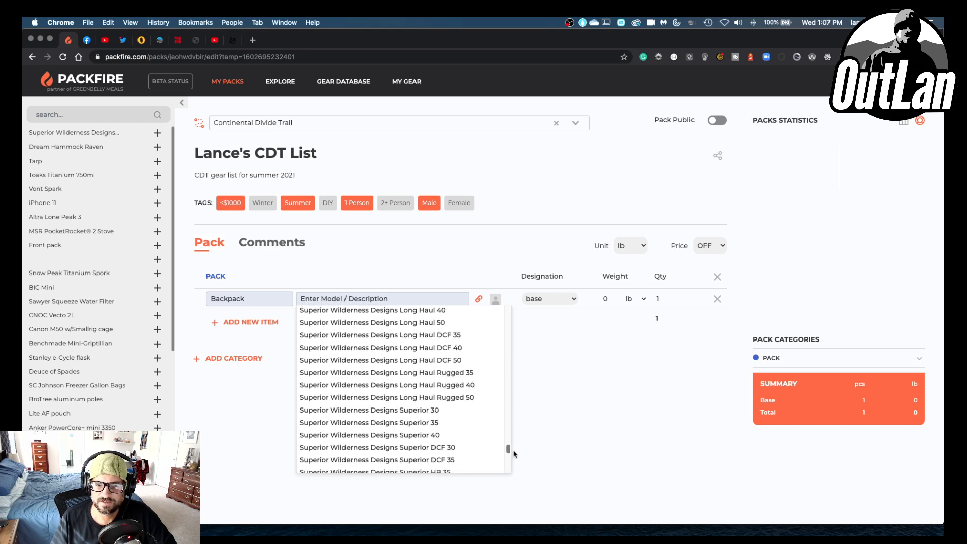
{"action": "left_click", "coordinate": [411, 436]}
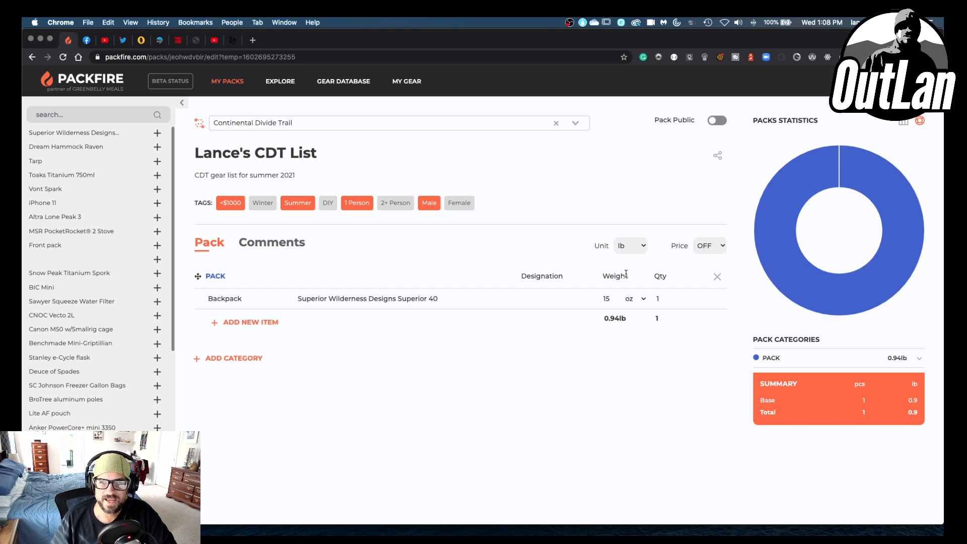
- Show prices in USD and set the backpack's weight to 16 oz
{"action": "left_click", "coordinate": [708, 249]}
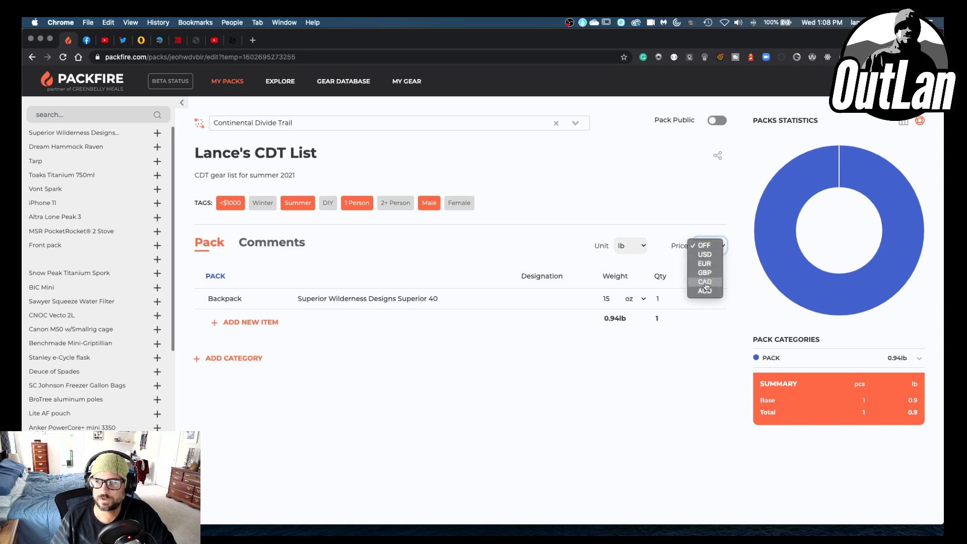
{"action": "left_click", "coordinate": [704, 255]}
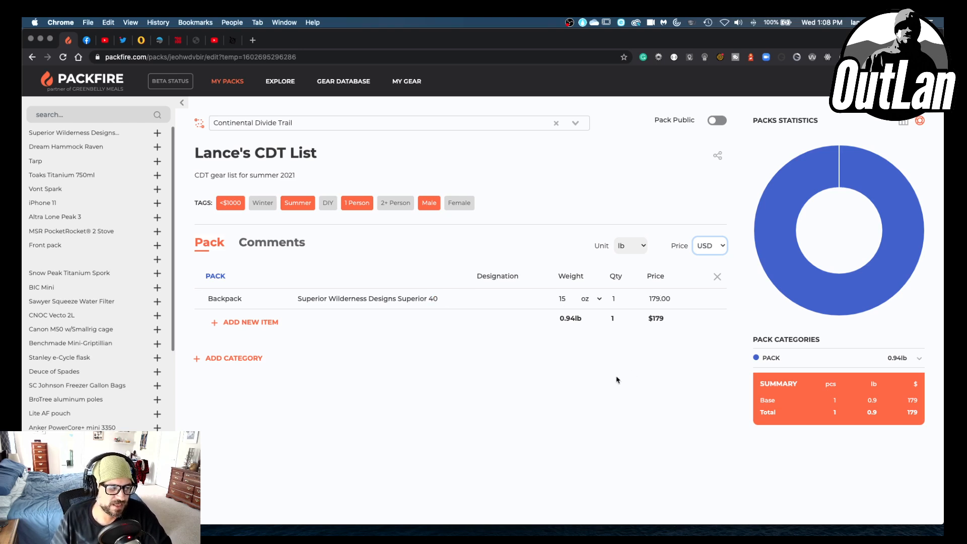
{"action": "left_click", "coordinate": [560, 299]}
{"action": "type", "text": "16"}
{"action": "left_click", "coordinate": [534, 336]}
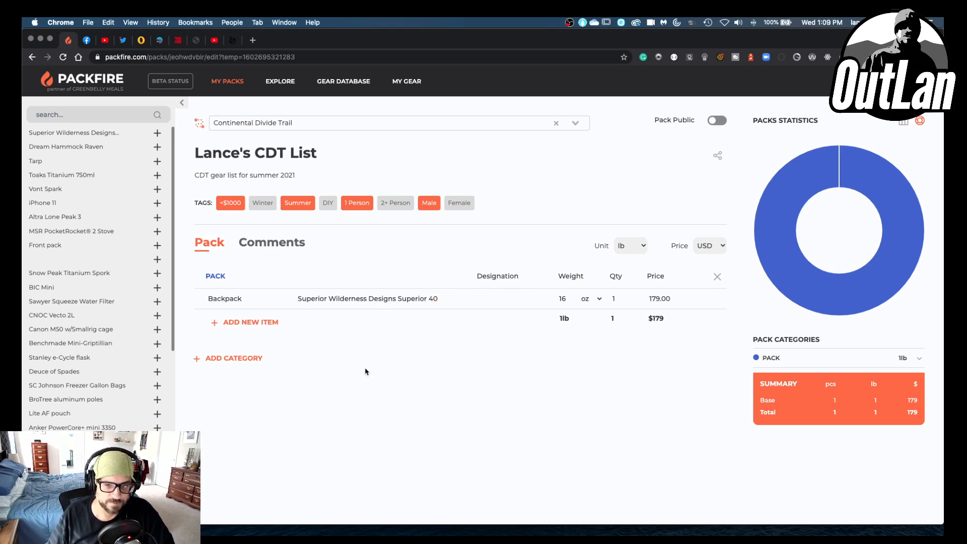
- Add a second category named SHELTER SYSTEM and start a new item in it
{"action": "left_click", "coordinate": [228, 363]}
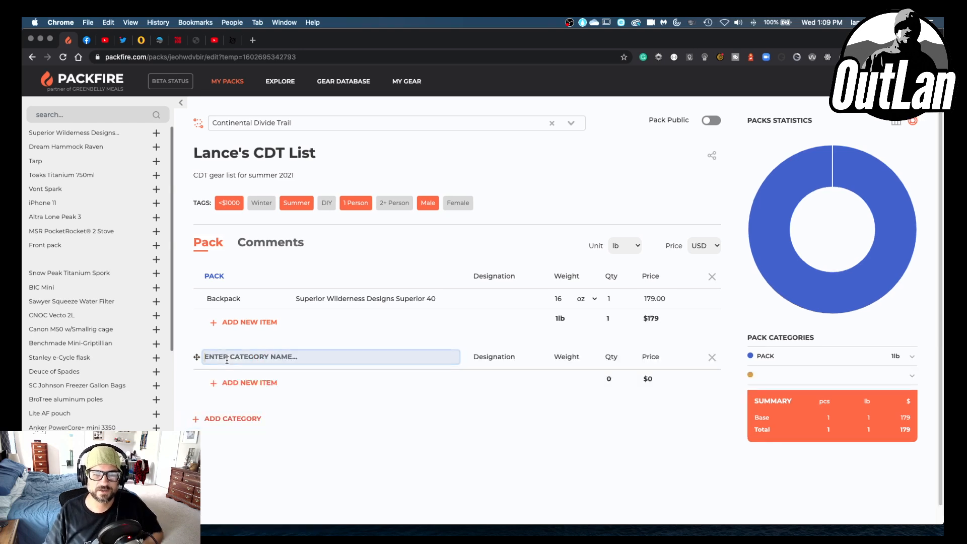
{"action": "type", "text": "SHELTER SYSTEM"}
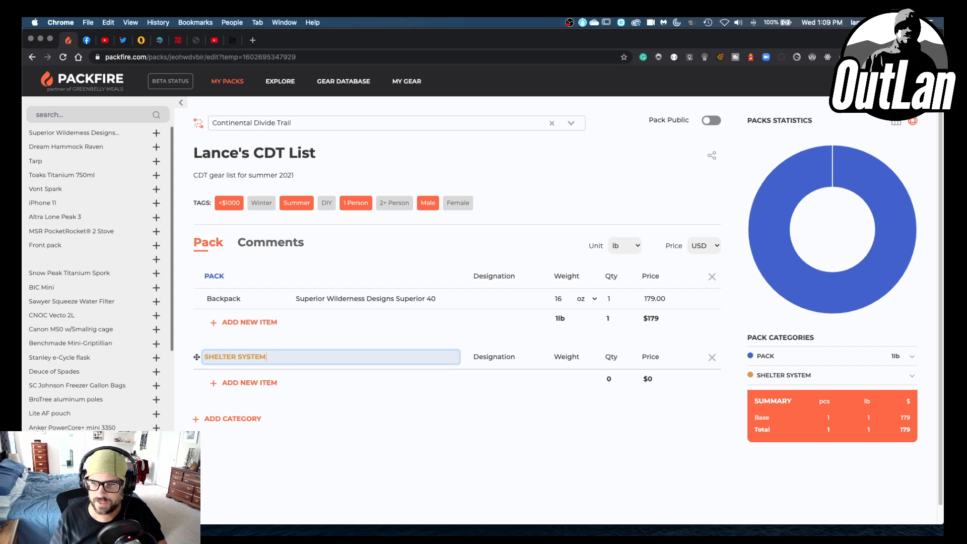
{"action": "left_click", "coordinate": [262, 384]}
{"action": "left_click", "coordinate": [262, 384]}
{"action": "left_click", "coordinate": [255, 379]}
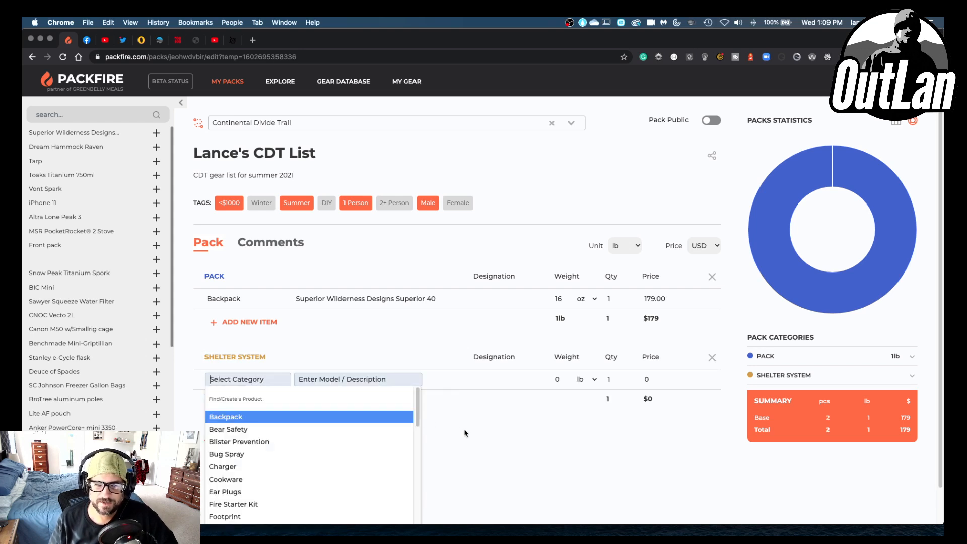
- Look through the product types for the new shelter item and try to create Top Quilt as a custom one
{"action": "scroll", "coordinate": [464, 431], "scroll_direction": "down", "scroll_amount": 2}
{"action": "mouse_move", "coordinate": [418, 372]}
{"action": "left_mouse_down"}
{"action": "mouse_move", "coordinate": [417, 425]}
{"action": "mouse_move", "coordinate": [419, 388]}
{"action": "left_mouse_up"}
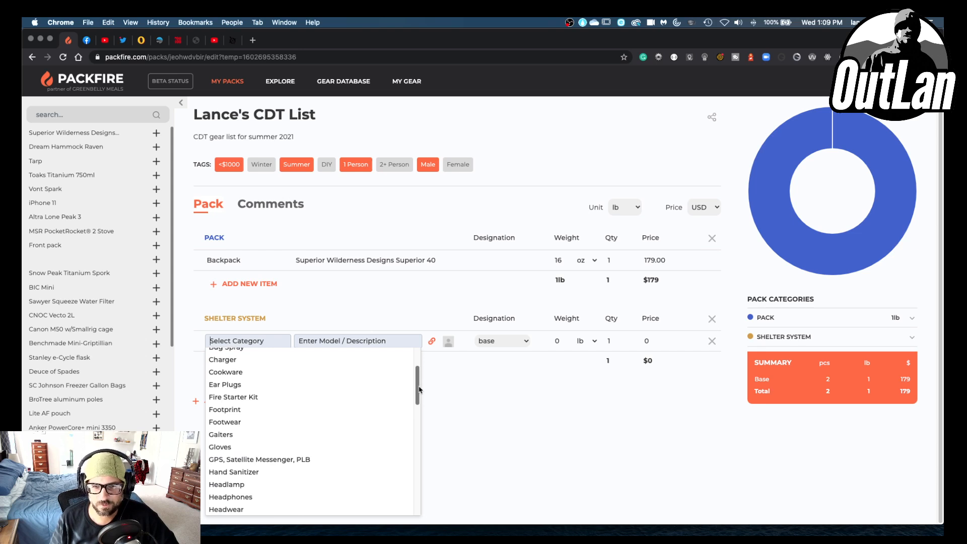
{"action": "left_click_drag", "start_coordinate": [419, 388], "coordinate": [418, 440]}
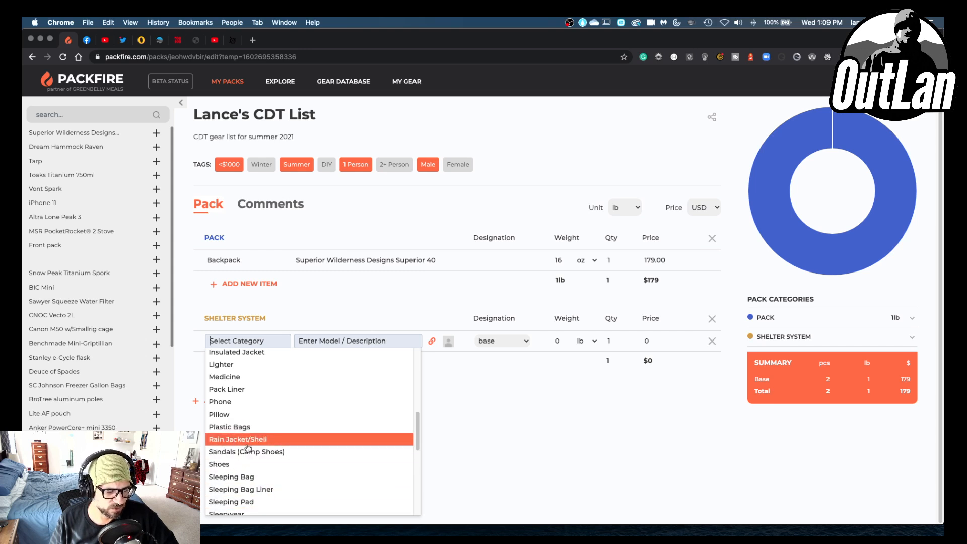
{"action": "left_click_drag", "start_coordinate": [419, 431], "coordinate": [418, 472]}
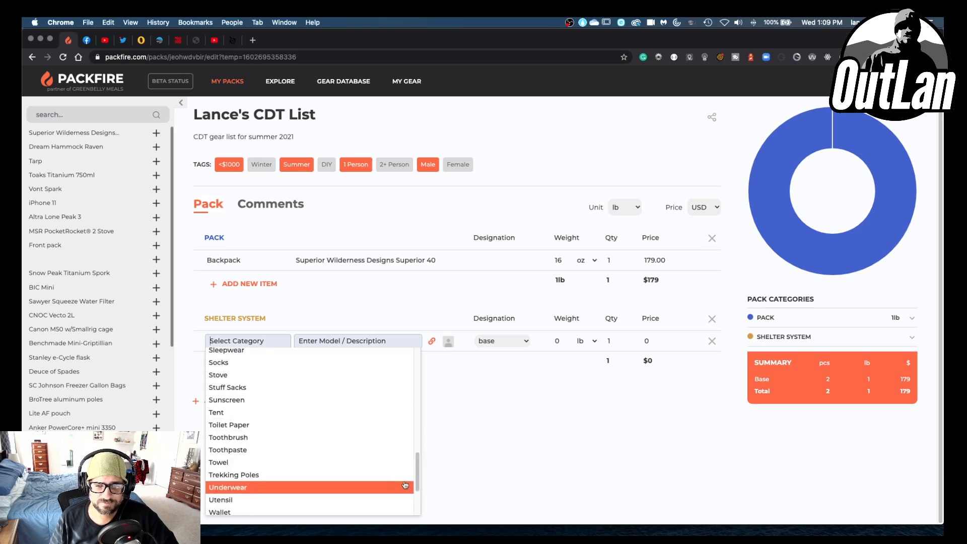
{"action": "left_click_drag", "start_coordinate": [417, 475], "coordinate": [416, 502]}
{"action": "scroll", "coordinate": [260, 372], "scroll_direction": "up", "scroll_amount": 2}
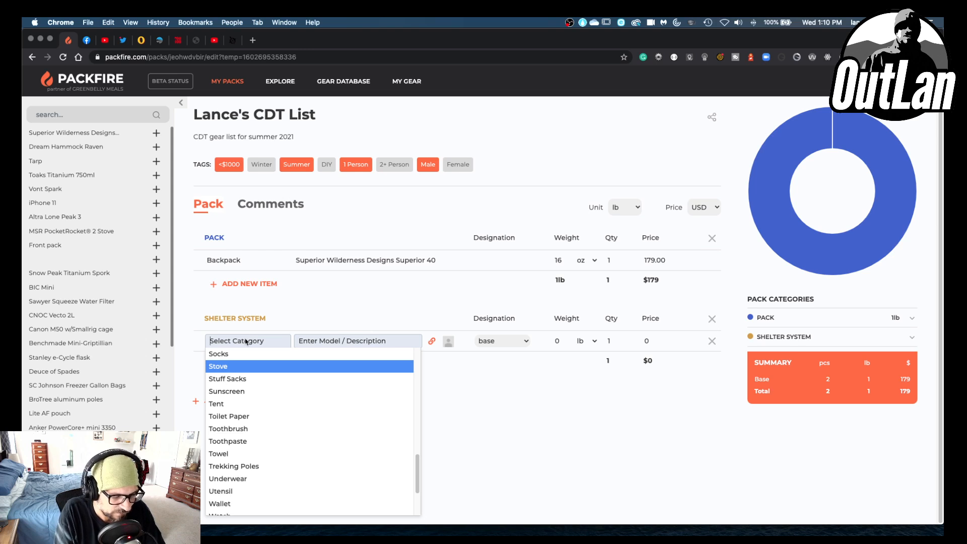
{"action": "type", "text": "Top Quilt"}
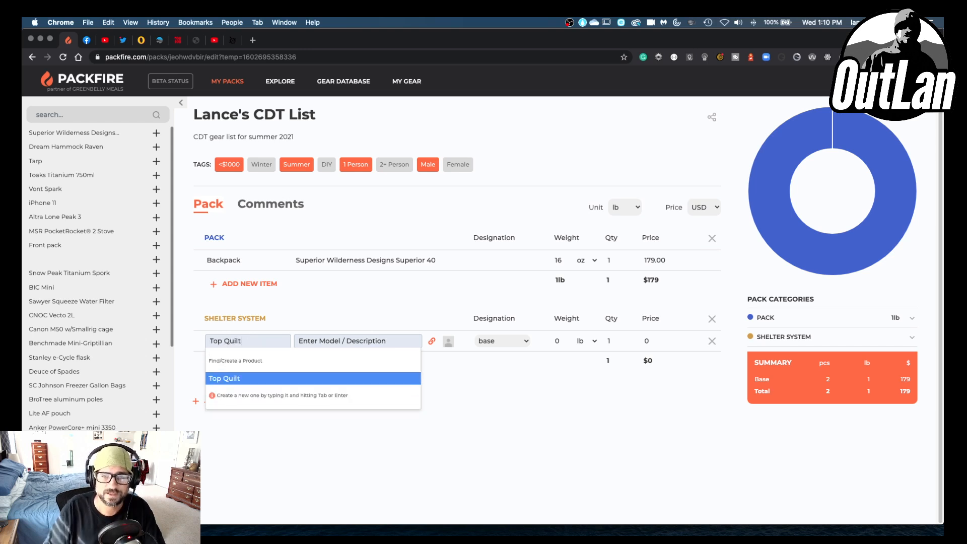
{"action": "key", "text": "Tab"}
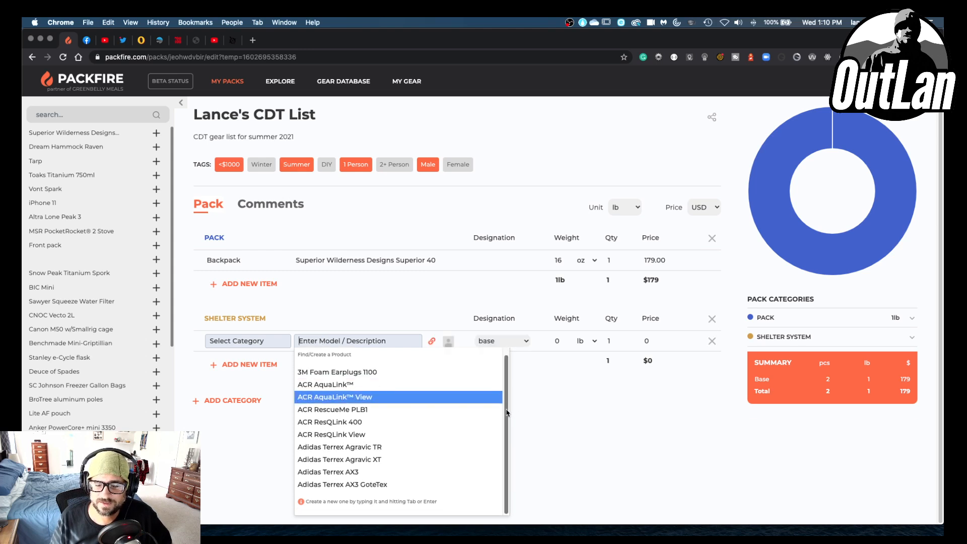
- Create a custom Top Quilt product type for the new shelter item and enter Hammock Gear 20° as its model
{"action": "left_click", "coordinate": [262, 341]}
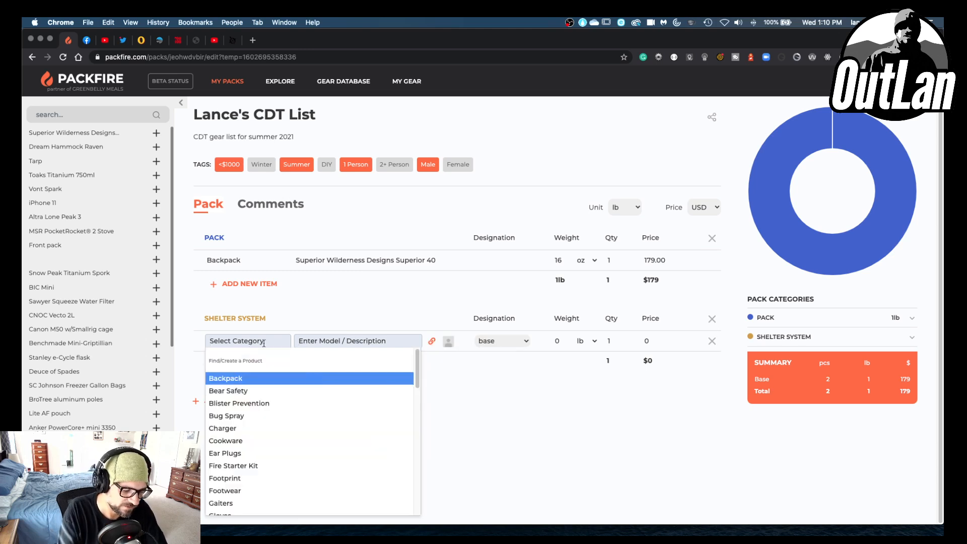
{"action": "type", "text": "Top Quilt"}
{"action": "key", "text": "Tab"}
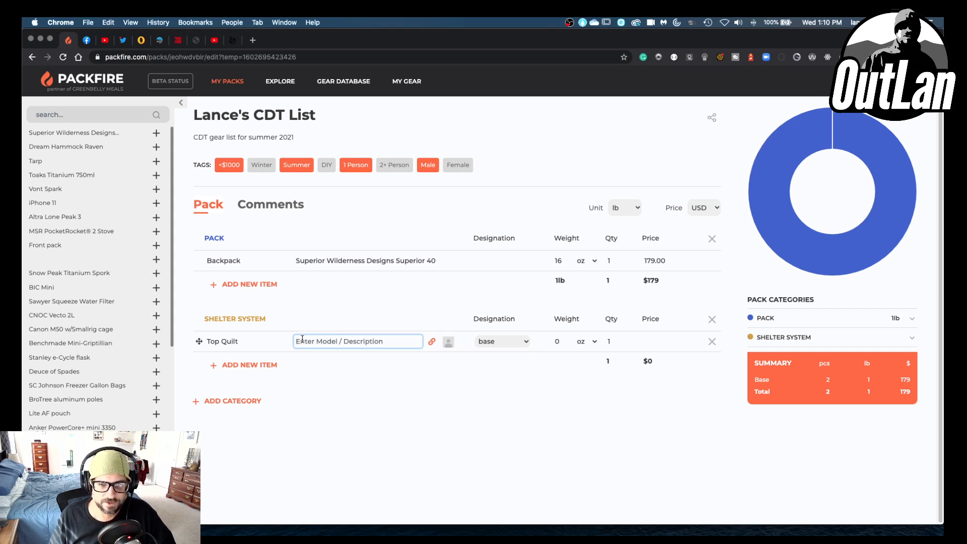
{"action": "type", "text": "Hammock Gear "}
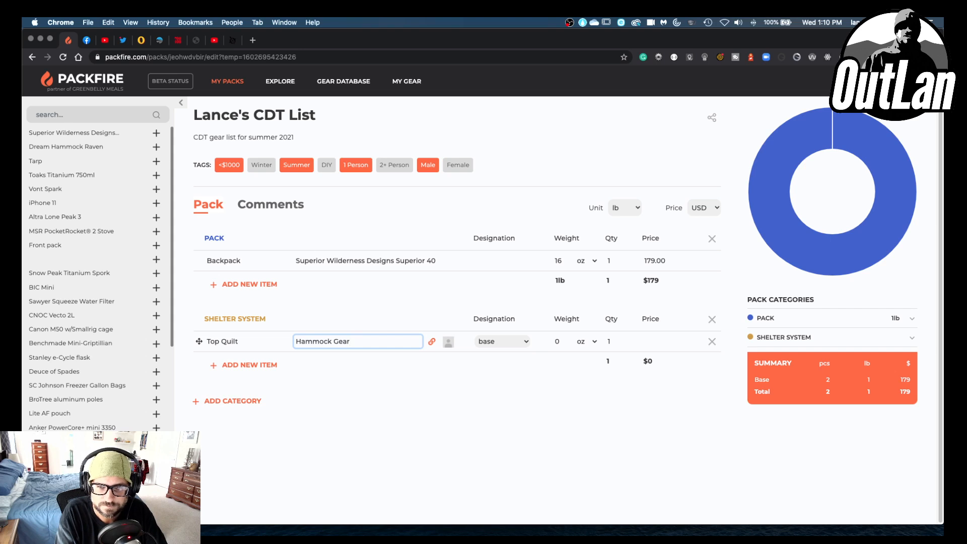
{"action": "type", "text": "20°"}
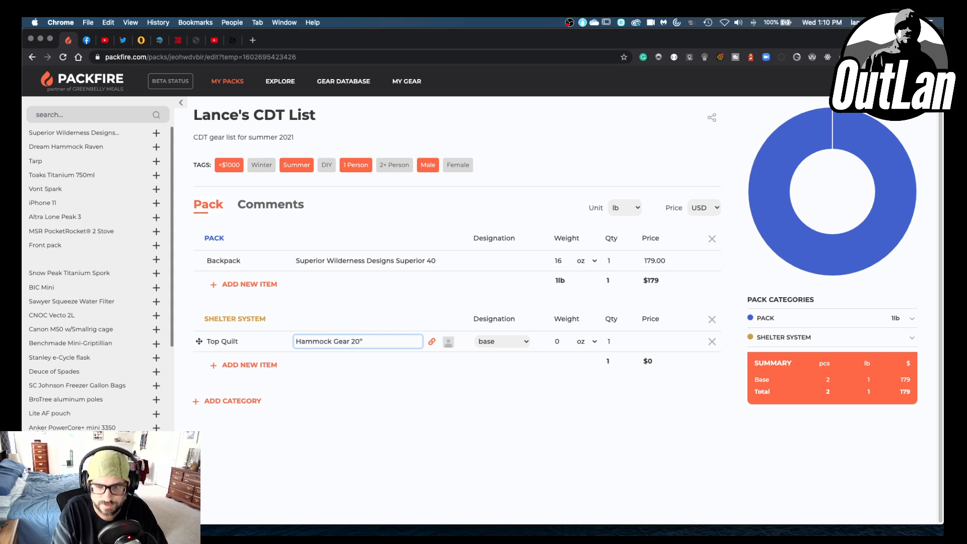
{"action": "left_click", "coordinate": [393, 396]}
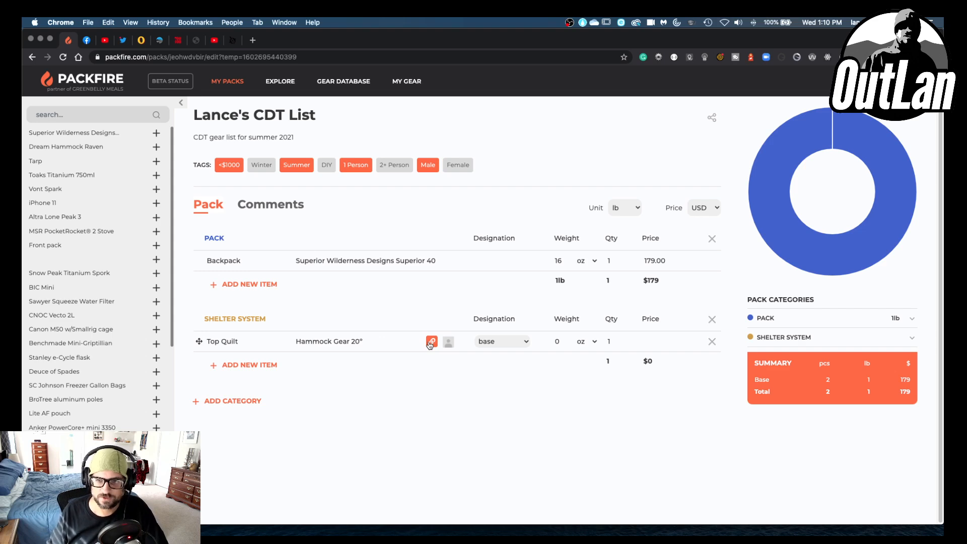
- Look at the Top Quilt's image upload dialog and its available designations without changing either
{"action": "left_click", "coordinate": [448, 343]}
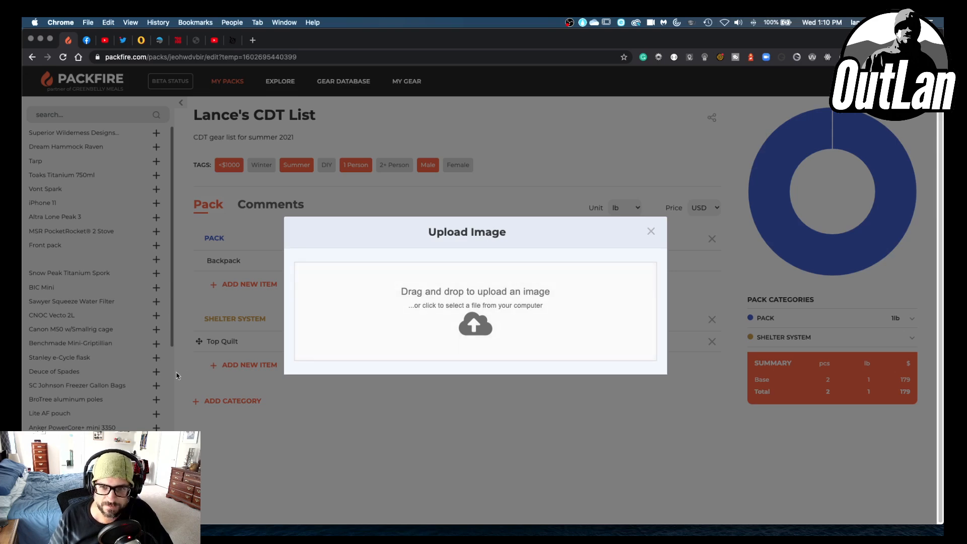
{"action": "left_click", "coordinate": [651, 232]}
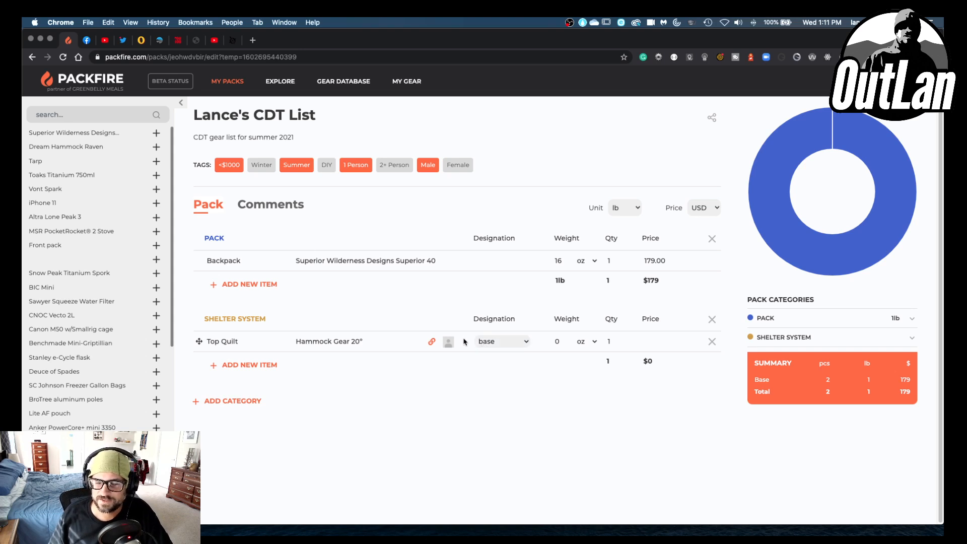
{"action": "left_click", "coordinate": [493, 346]}
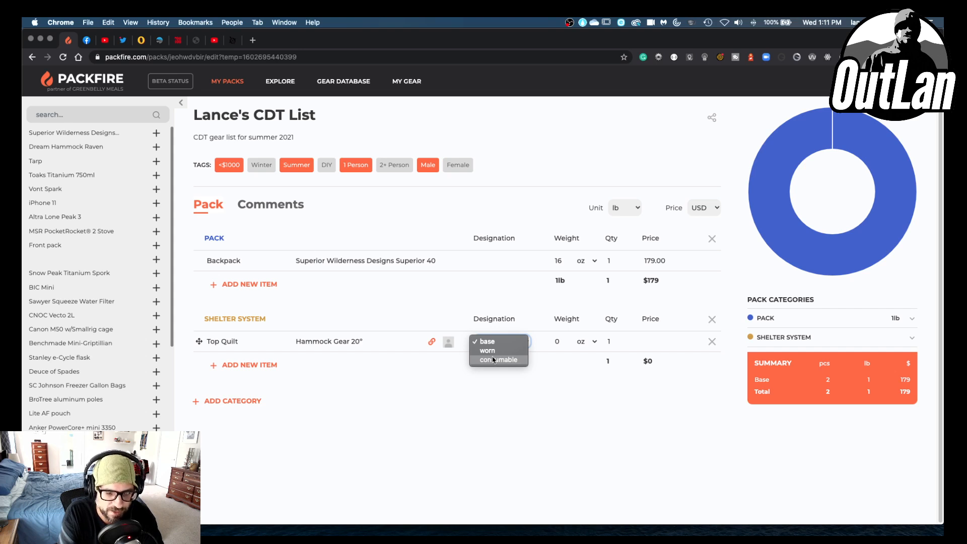
{"action": "left_click", "coordinate": [479, 384]}
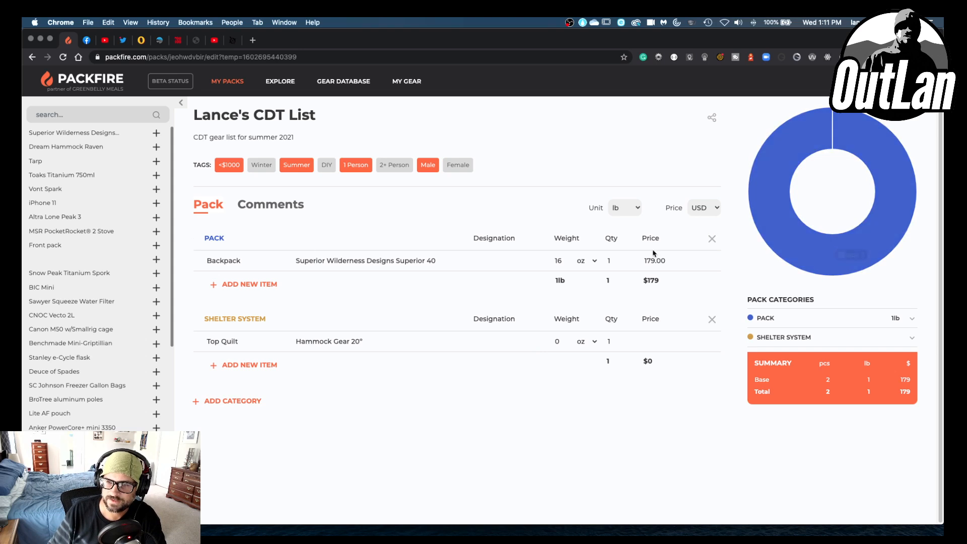
- Set the Top Quilt's weight to 20 oz
{"action": "left_click", "coordinate": [557, 339]}
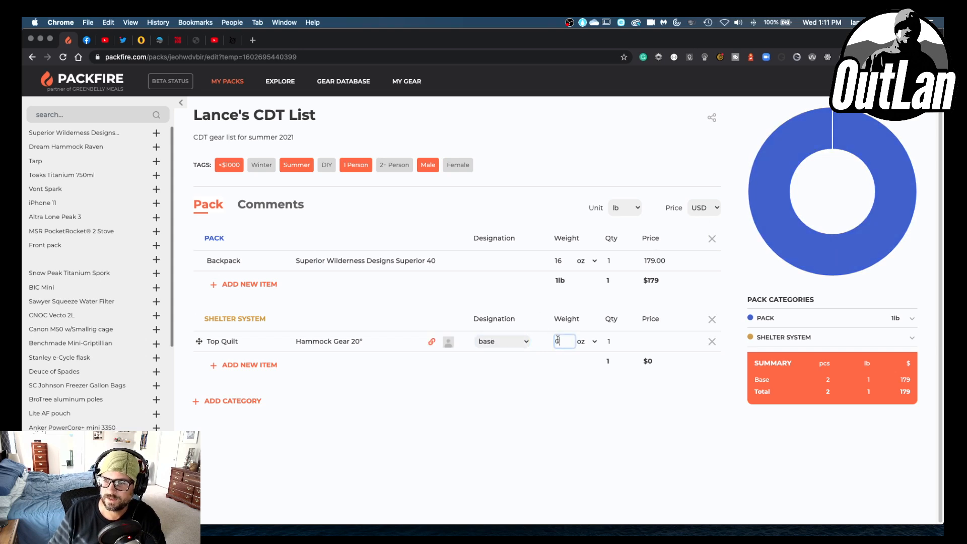
{"action": "key", "text": "BackSpace"}
{"action": "type", "text": "20"}
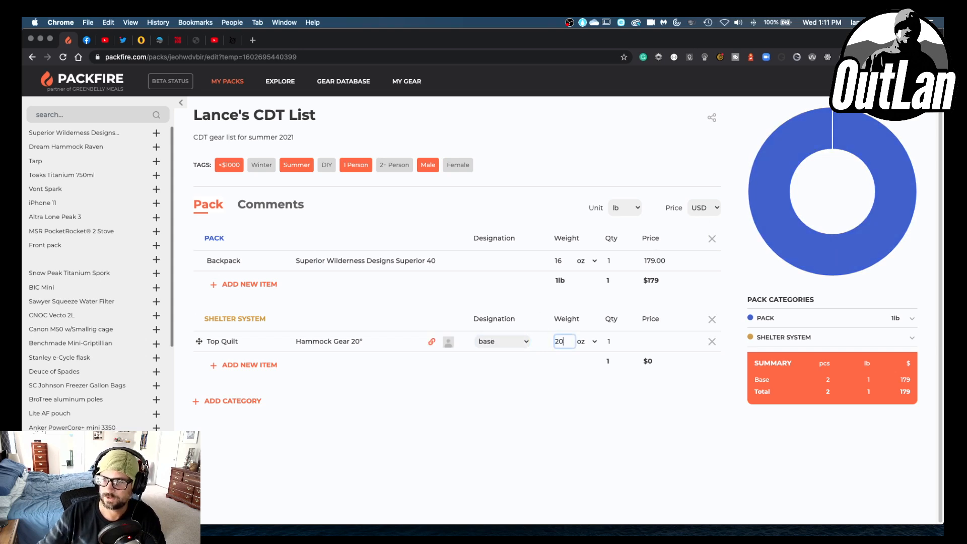
{"action": "left_click", "coordinate": [528, 394]}
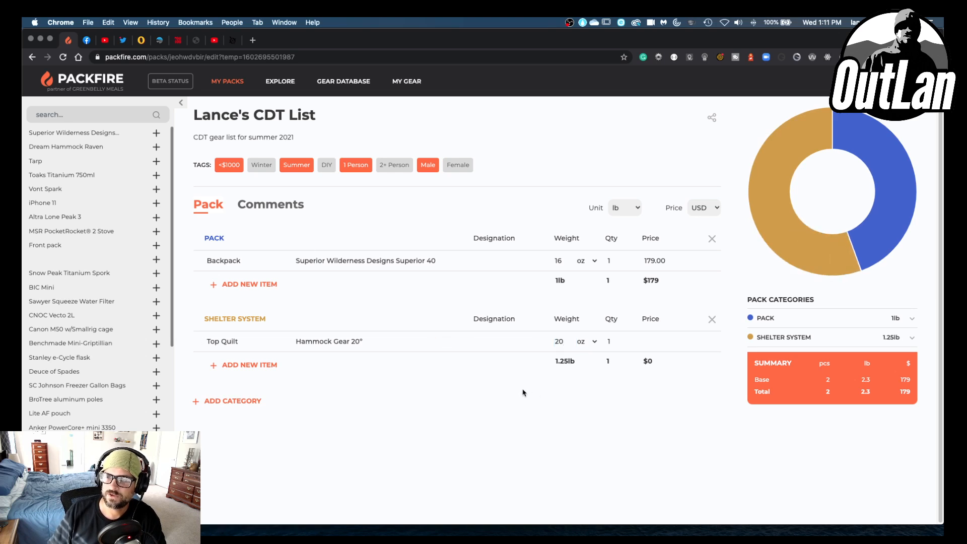
- Search the saved gear list for altra, then collapse the gear sidebar
{"action": "scroll", "coordinate": [701, 302], "scroll_direction": "up", "scroll_amount": 2}
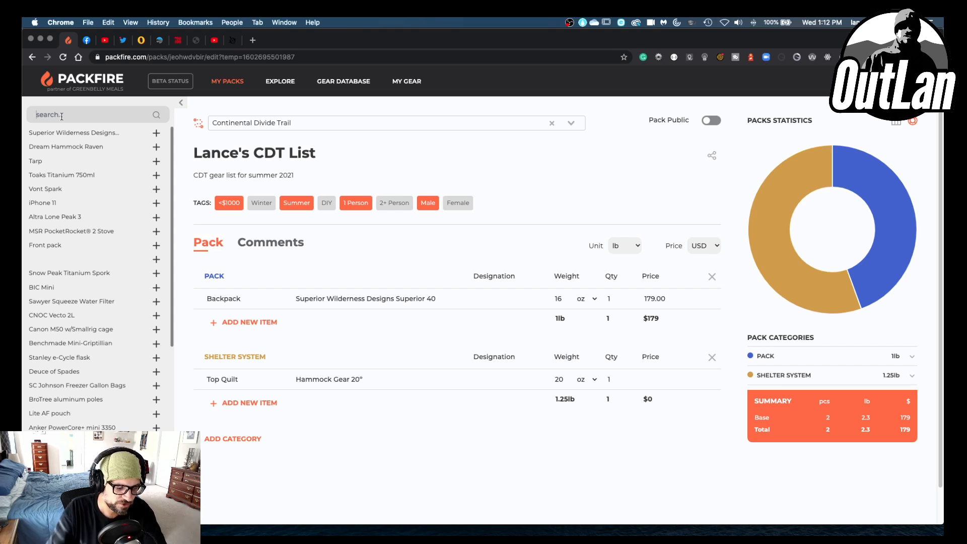
{"action": "type", "text": "altra"}
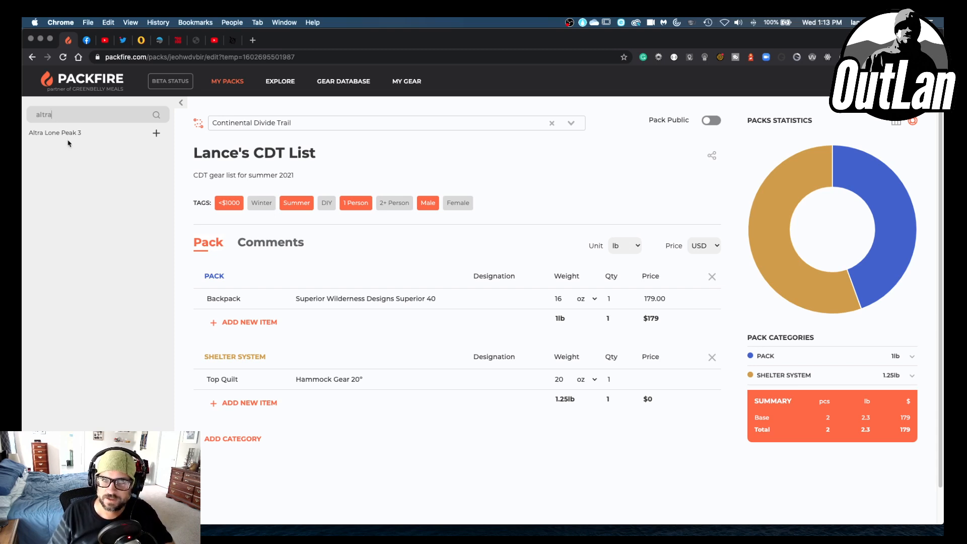
{"action": "left_click", "coordinate": [180, 102]}
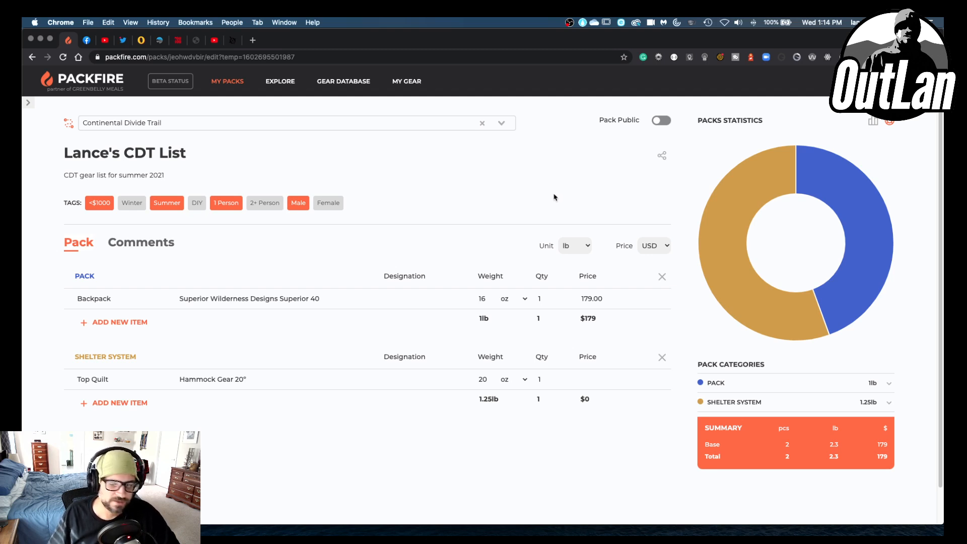
- Show the pack's share and export options and look over the whole gear list
{"action": "left_click", "coordinate": [662, 155]}
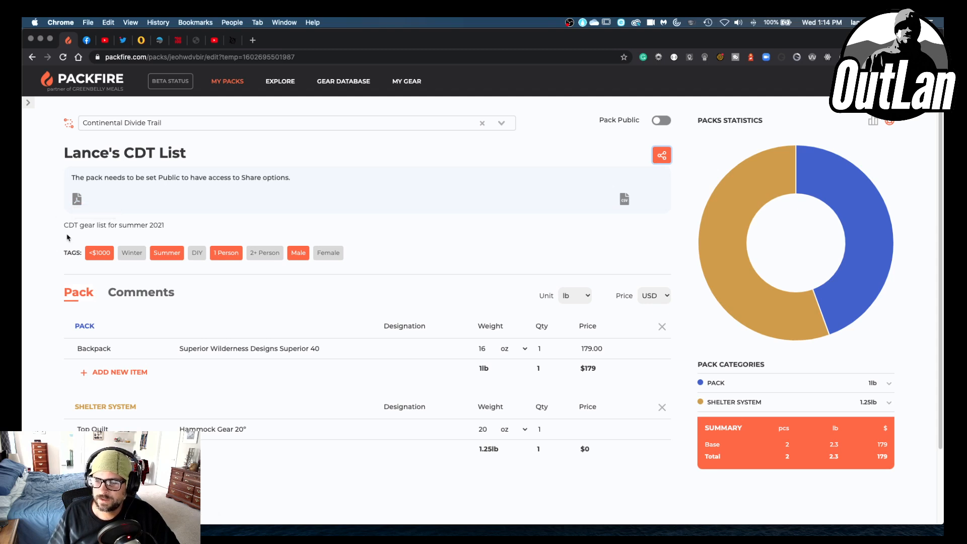
{"action": "scroll", "coordinate": [269, 376], "scroll_direction": "down", "scroll_amount": 3}
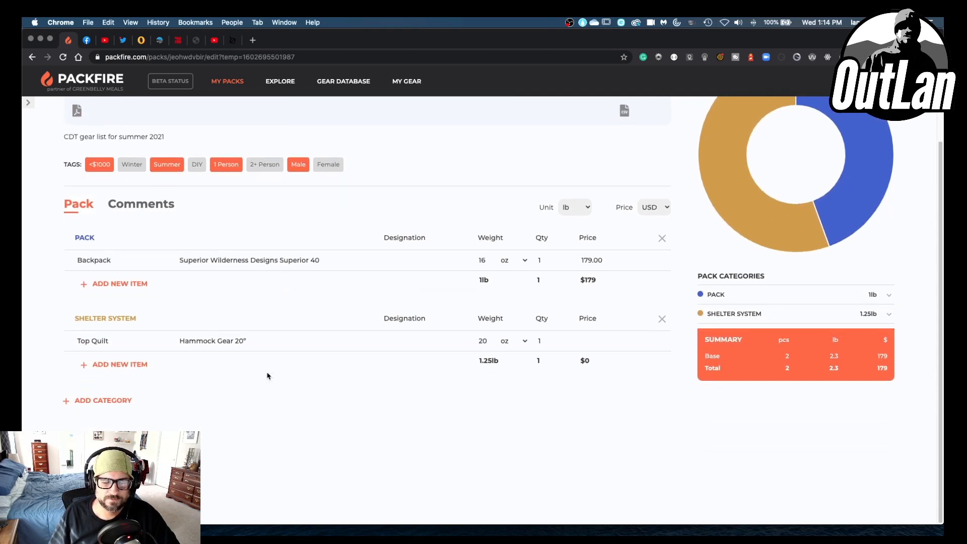
{"action": "scroll", "coordinate": [268, 375], "scroll_direction": "up", "scroll_amount": 4}
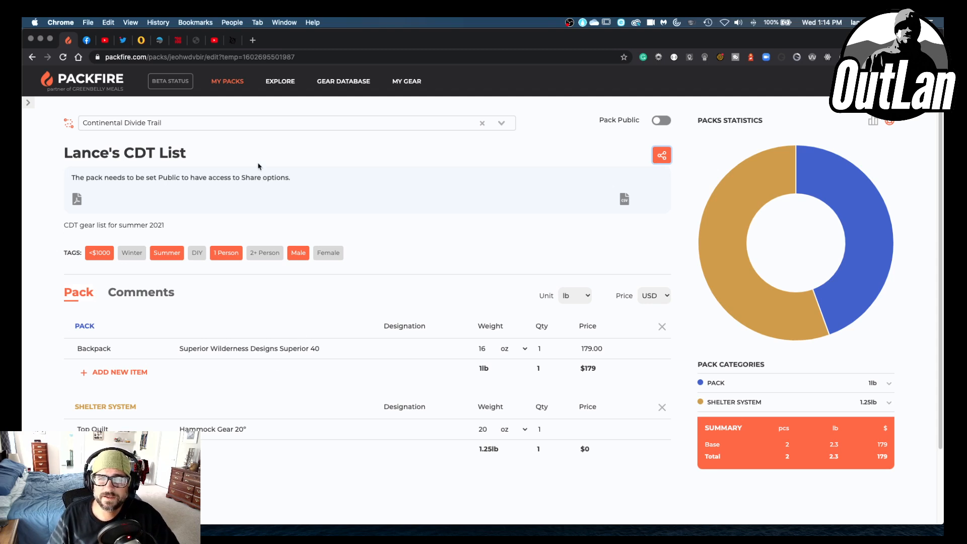
- Open the dashboard of own packs and review the saved pack lists
{"action": "left_click", "coordinate": [234, 84]}
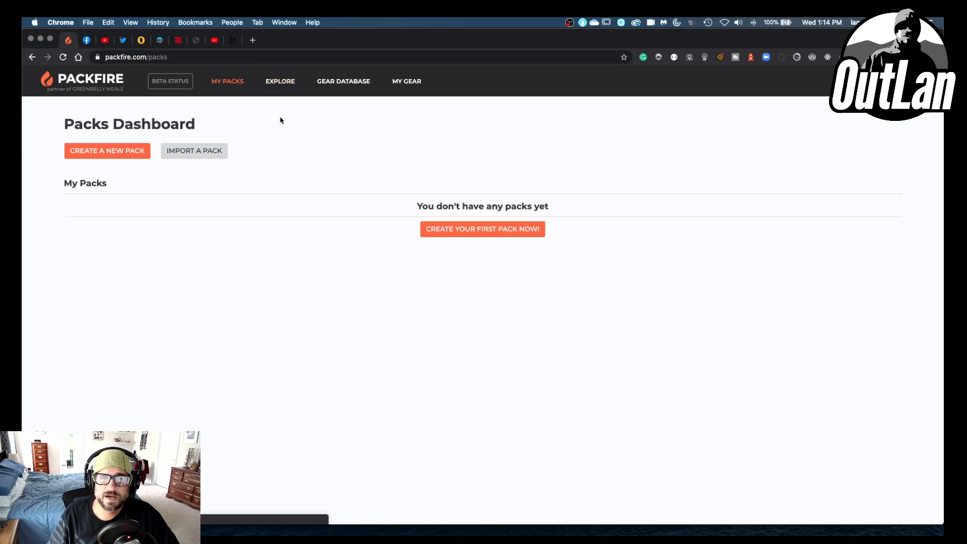
{"action": "scroll", "coordinate": [490, 346], "scroll_direction": "down", "scroll_amount": 2}
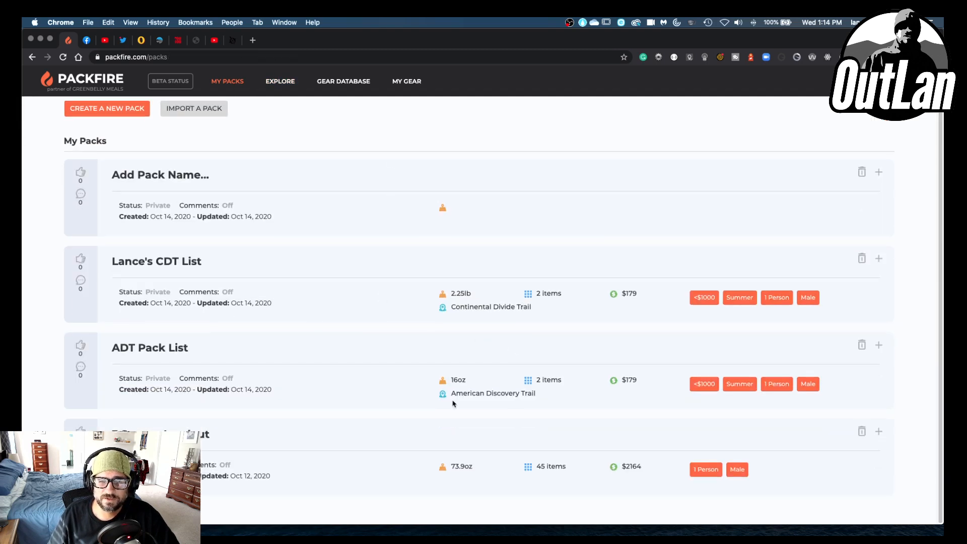
{"action": "scroll", "coordinate": [478, 297], "scroll_direction": "up", "scroll_amount": 2}
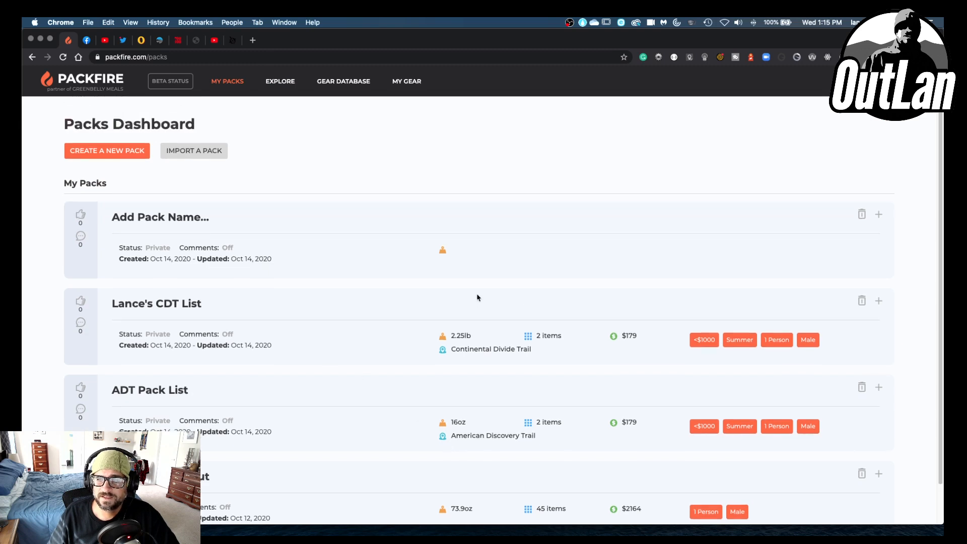
- Open the profile of the 3 Season Loadout's author from the public packs, highlight its public profile link, and like that pack
{"action": "left_click", "coordinate": [281, 81]}
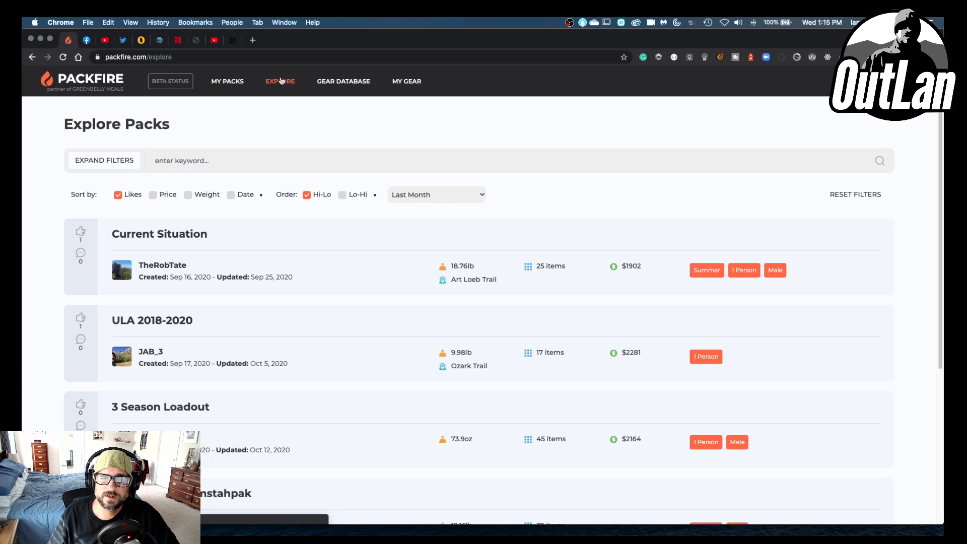
{"action": "scroll", "coordinate": [391, 318], "scroll_direction": "down", "scroll_amount": 5}
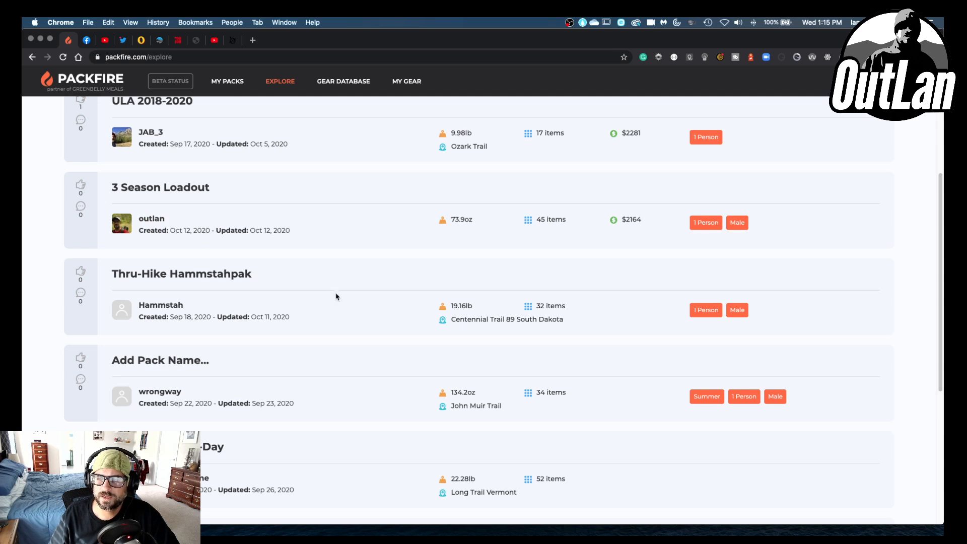
{"action": "left_click", "coordinate": [150, 219]}
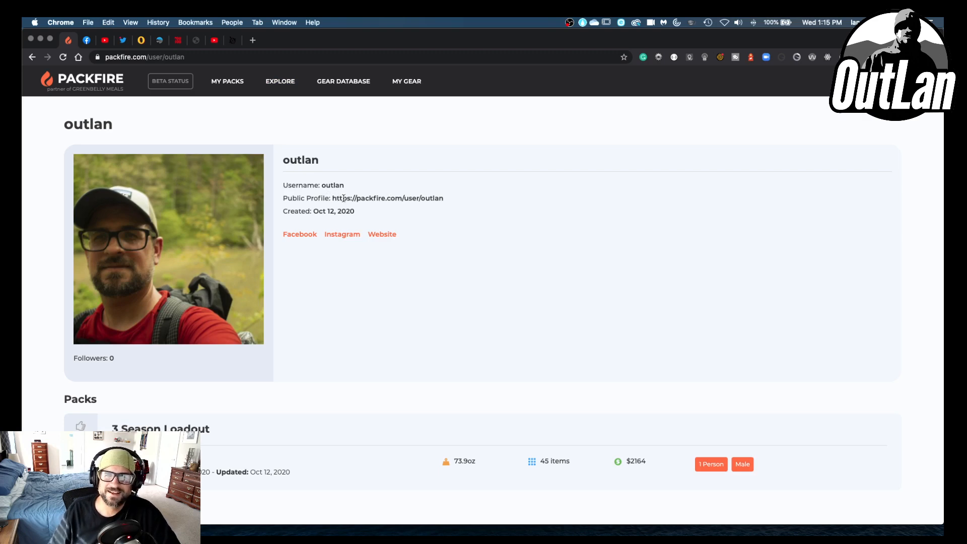
{"action": "left_click_drag", "start_coordinate": [458, 198], "coordinate": [333, 195]}
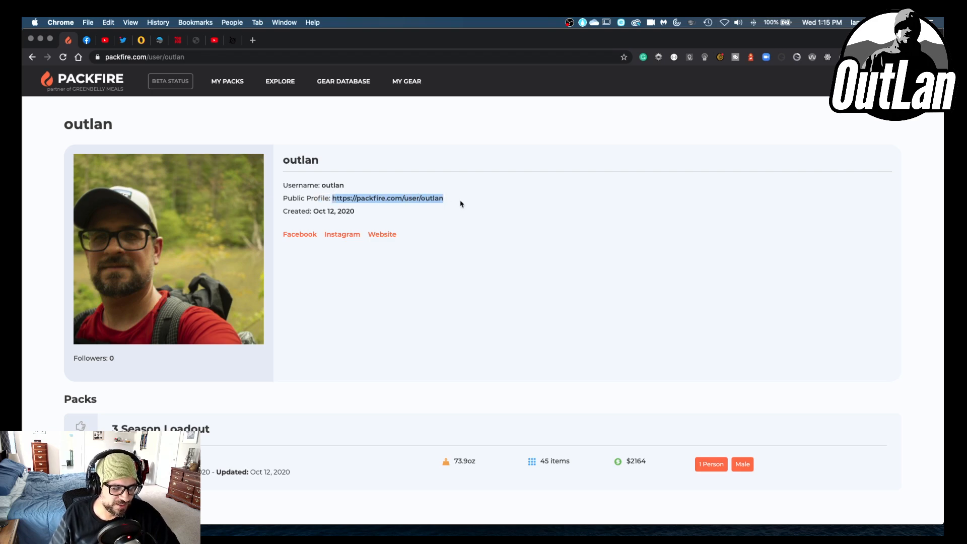
{"action": "left_click", "coordinate": [462, 225]}
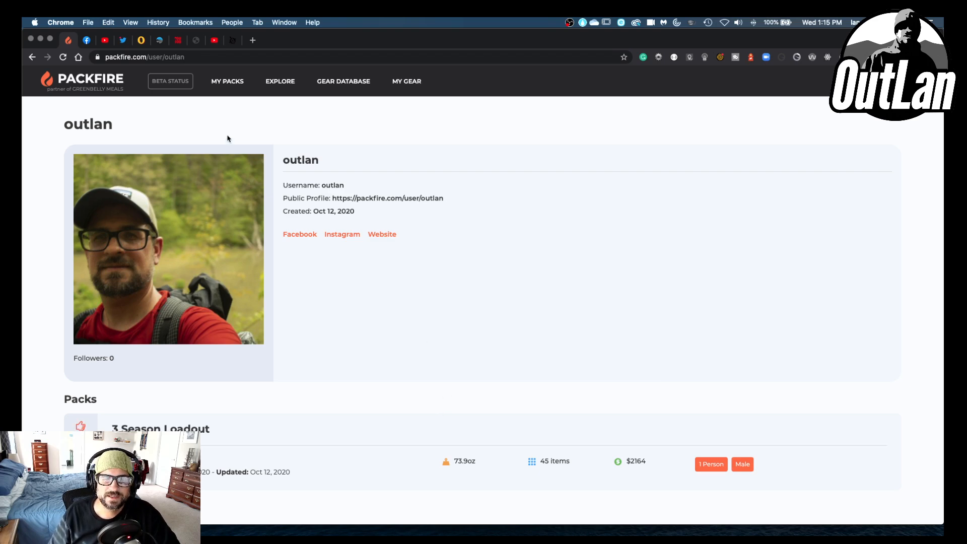
- Return to the public packs and browse through the other hikers' lists
{"action": "left_click", "coordinate": [274, 82]}
{"action": "scroll", "coordinate": [272, 312], "scroll_direction": "down", "scroll_amount": 8}
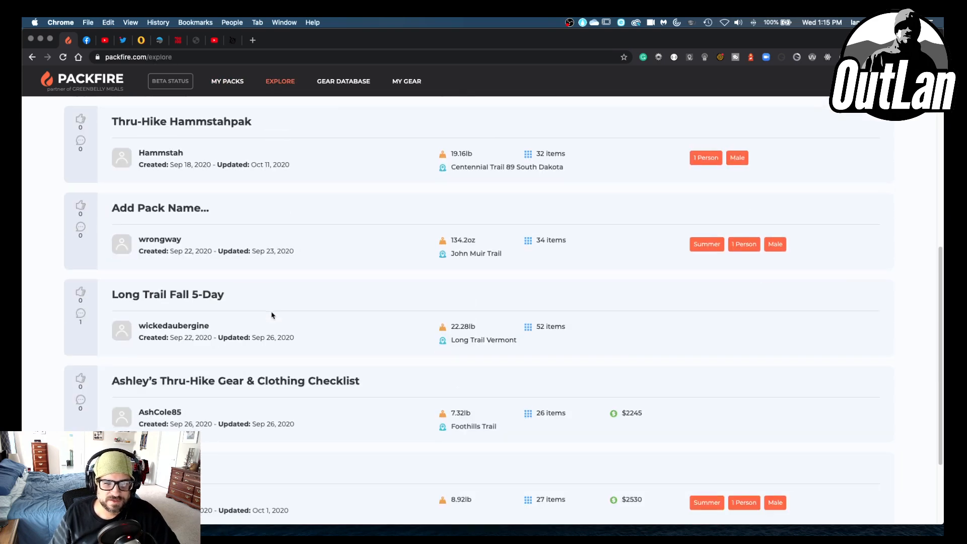
{"action": "scroll", "coordinate": [271, 315], "scroll_direction": "down", "scroll_amount": 2}
{"action": "scroll", "coordinate": [271, 315], "scroll_direction": "down", "scroll_amount": 5}
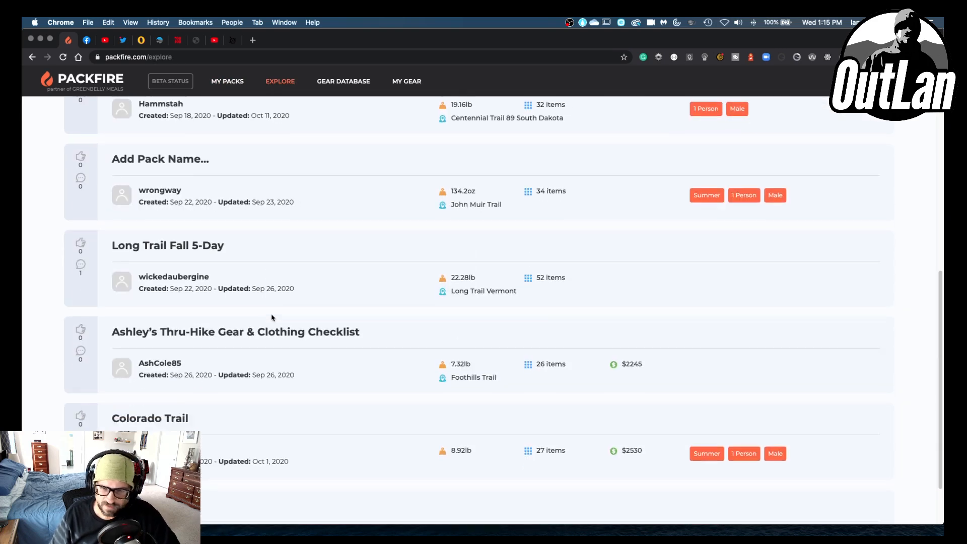
{"action": "scroll", "coordinate": [271, 317], "scroll_direction": "up", "scroll_amount": 13}
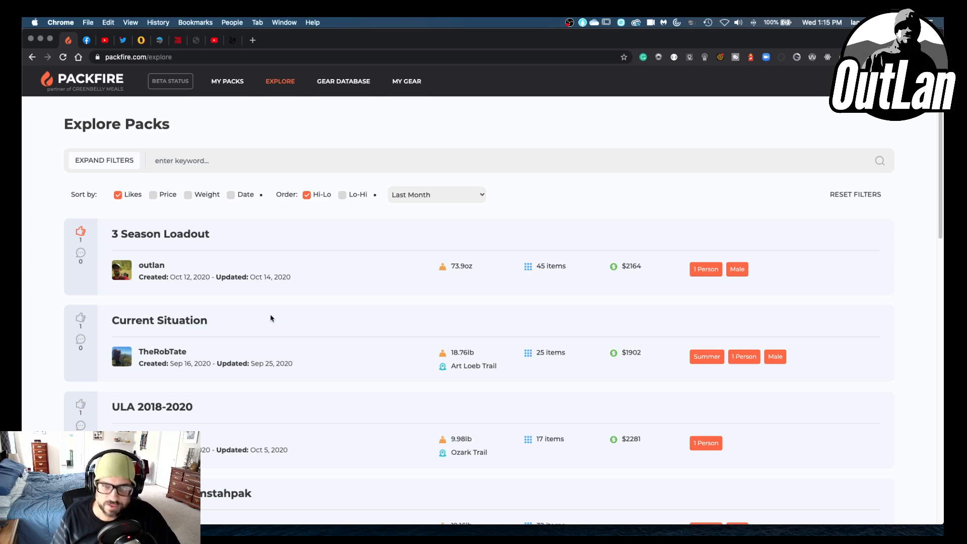
- Search the gear database for superior wilderness designs and look through the listed backpack models
{"action": "left_click", "coordinate": [327, 85]}
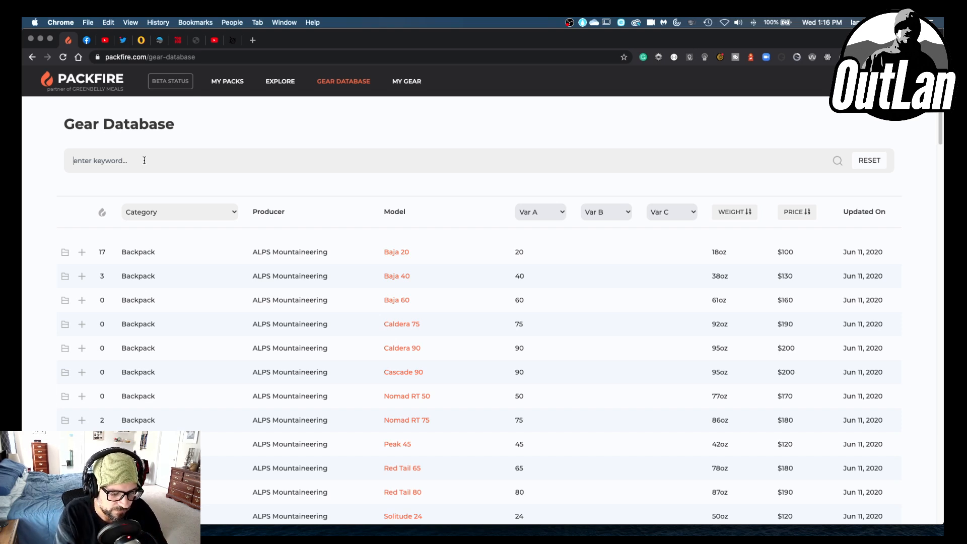
{"action": "type", "text": "superi"}
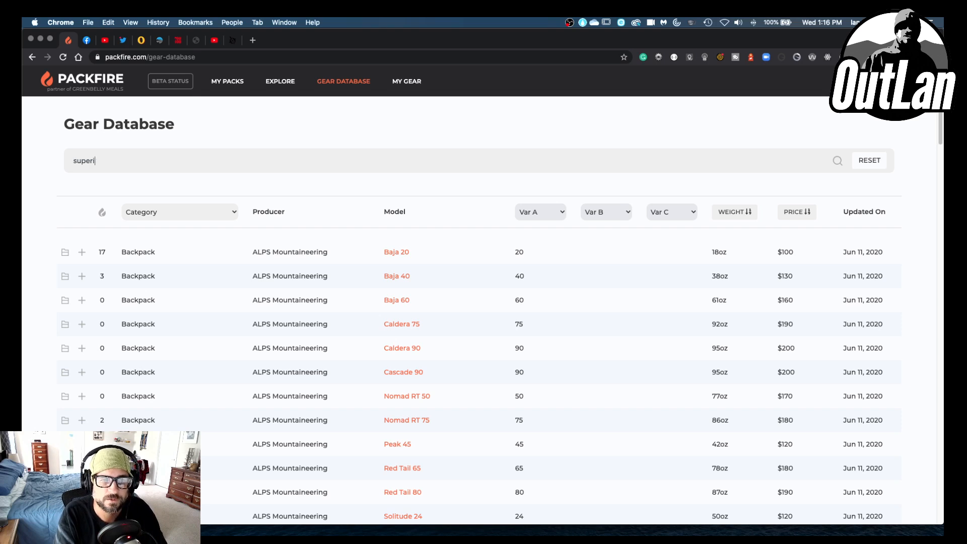
{"action": "type", "text": "or wilderness desisn"}
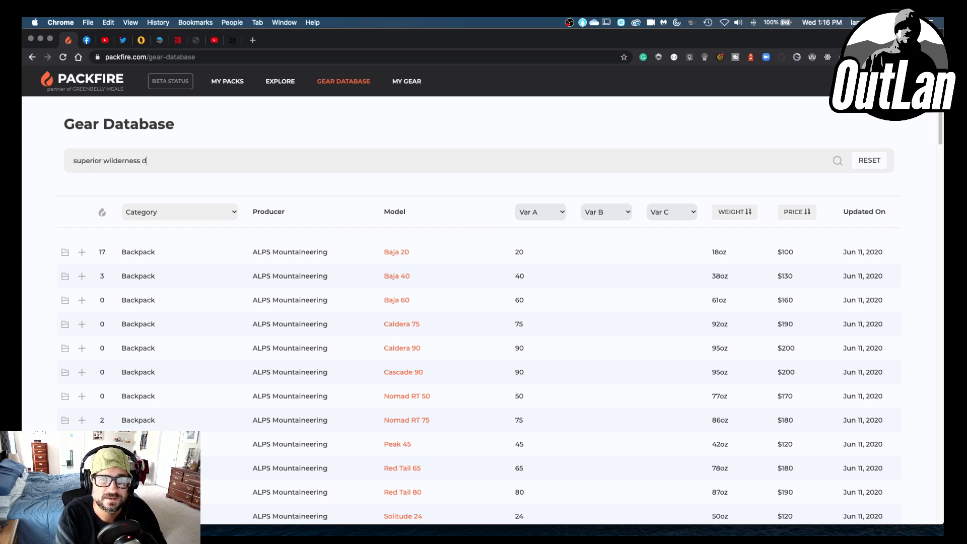
{"action": "key", "text": "BackSpace"}
{"action": "key", "text": "BackSpace"}
{"action": "type", "text": "gns"}
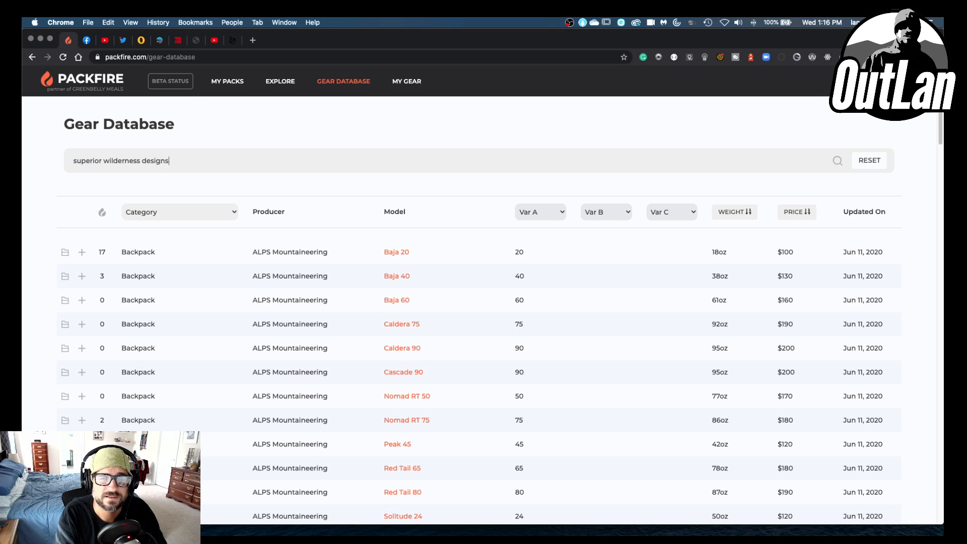
{"action": "key", "text": "Return"}
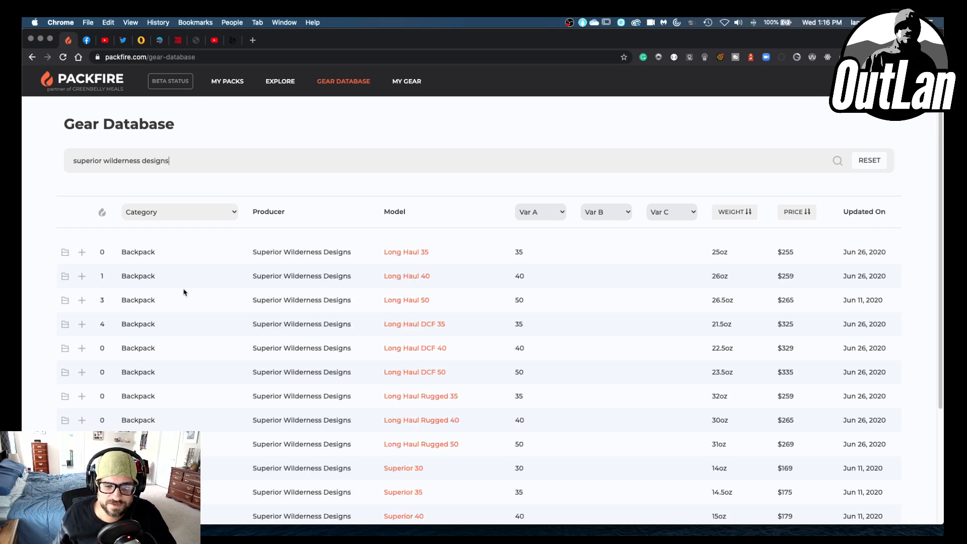
{"action": "scroll", "coordinate": [186, 297], "scroll_direction": "down", "scroll_amount": 5}
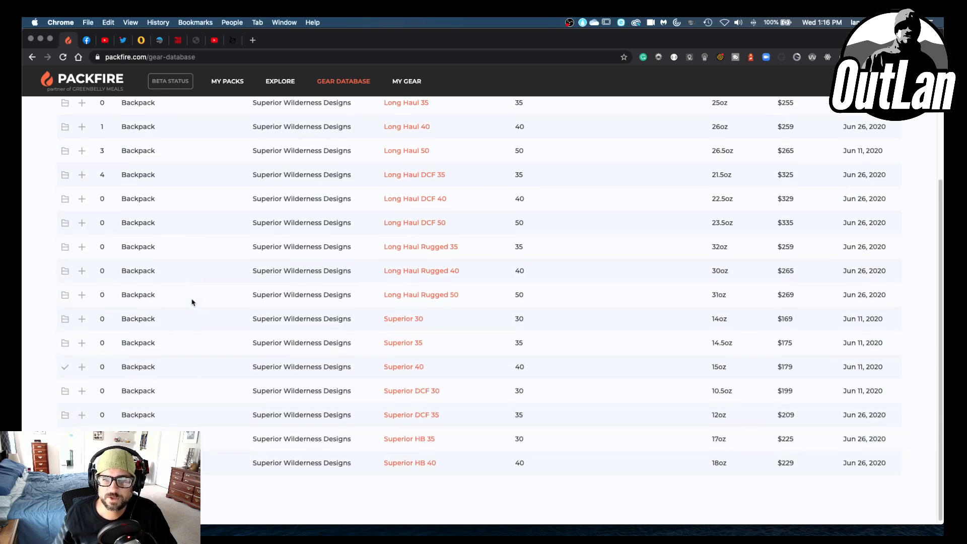
- Set up adding the Long Haul DCF 35 backpack to the shelter system category of the ADT Pack List, and dismiss it without adding
{"action": "scroll", "coordinate": [192, 303], "scroll_direction": "up", "scroll_amount": 2}
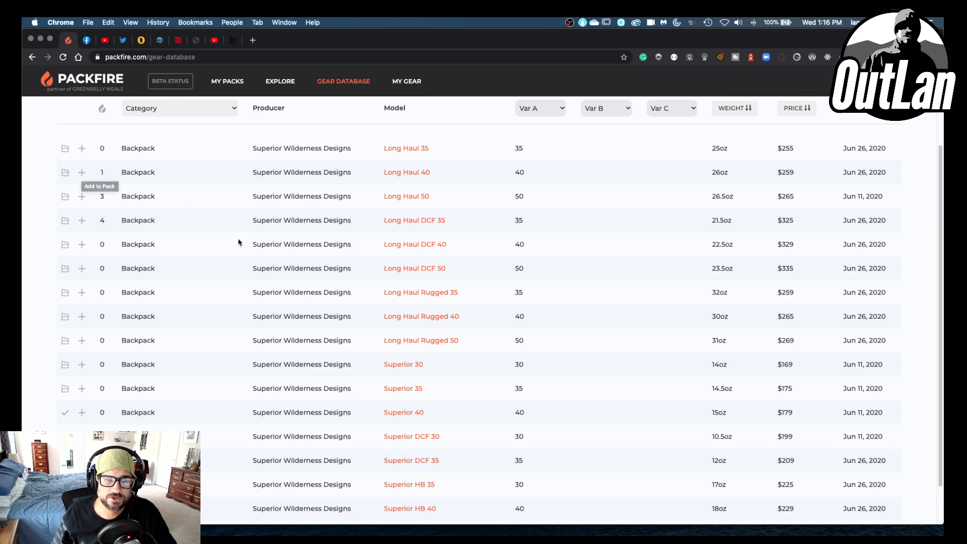
{"action": "scroll", "coordinate": [237, 241], "scroll_direction": "down", "scroll_amount": 2}
{"action": "scroll", "coordinate": [238, 242], "scroll_direction": "up", "scroll_amount": 5}
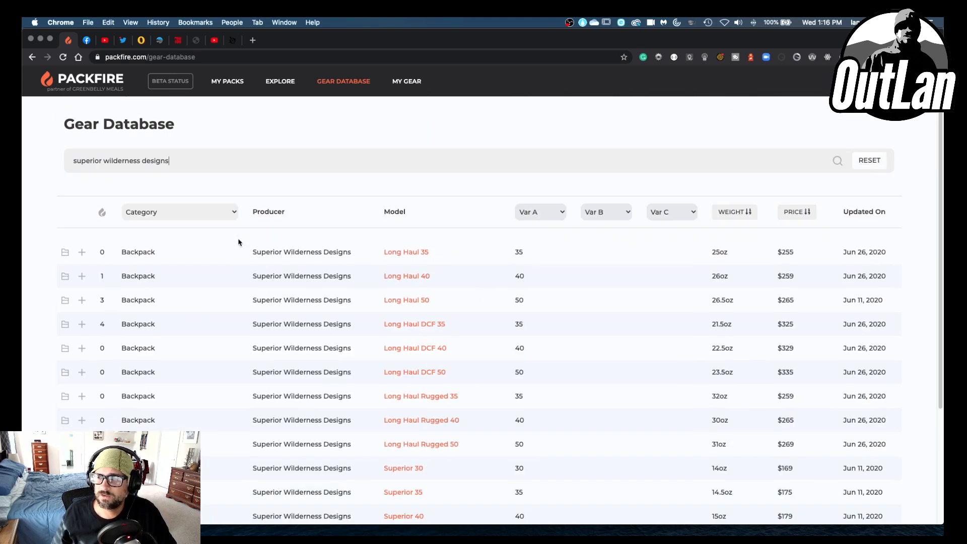
{"action": "scroll", "coordinate": [144, 281], "scroll_direction": "down", "scroll_amount": 2}
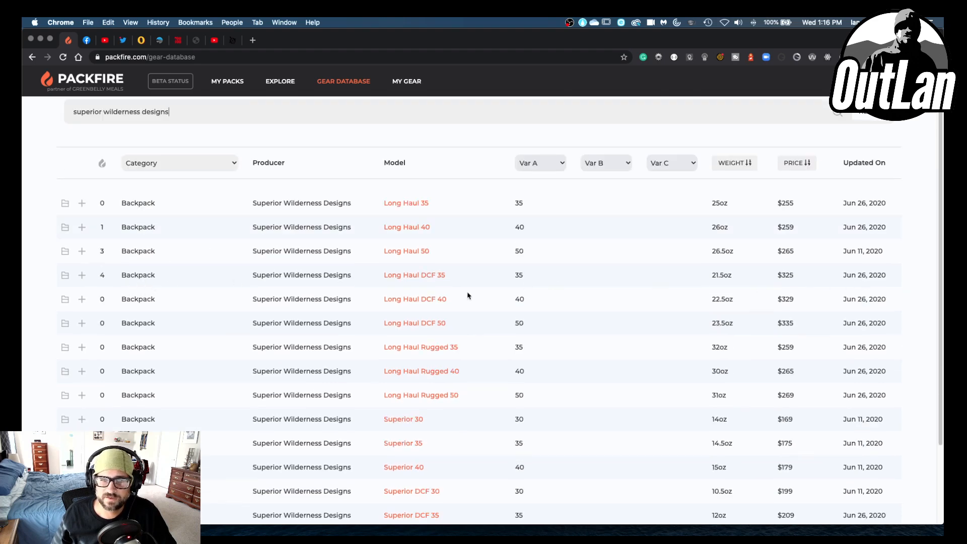
{"action": "left_click", "coordinate": [82, 275]}
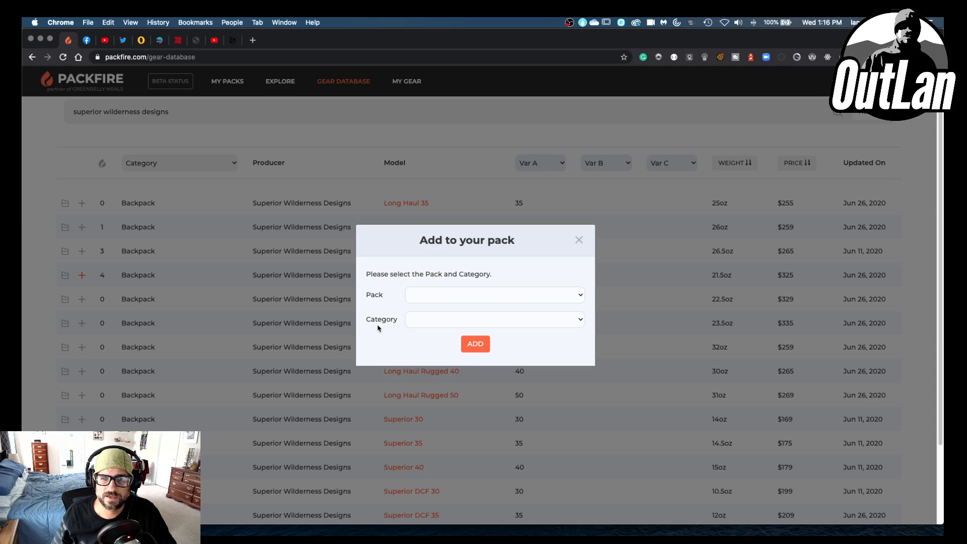
{"action": "left_click", "coordinate": [539, 295]}
{"action": "left_click", "coordinate": [497, 270]}
{"action": "left_click", "coordinate": [449, 319]}
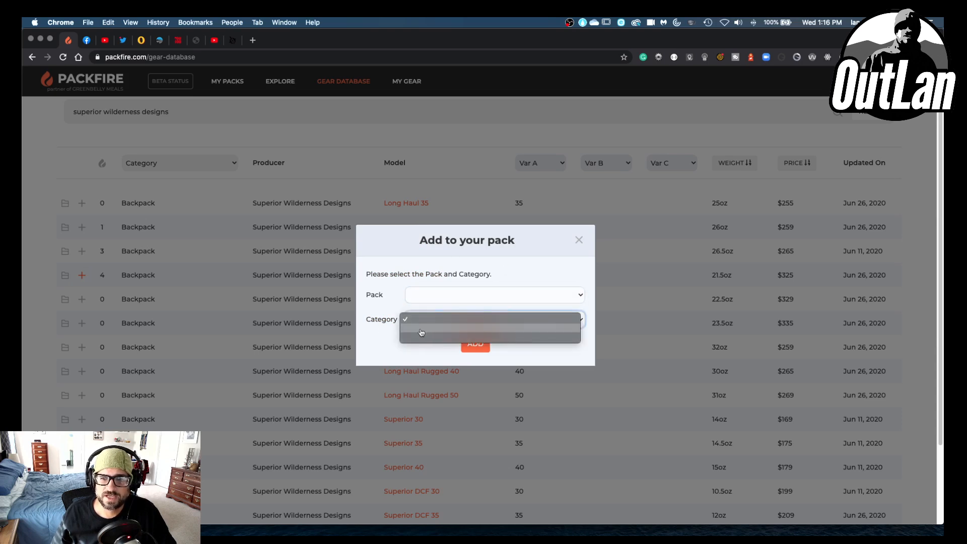
{"action": "left_click", "coordinate": [438, 295]}
{"action": "left_click", "coordinate": [438, 295]}
{"action": "left_click", "coordinate": [449, 304]}
{"action": "left_click", "coordinate": [456, 317]}
{"action": "left_click", "coordinate": [464, 327]}
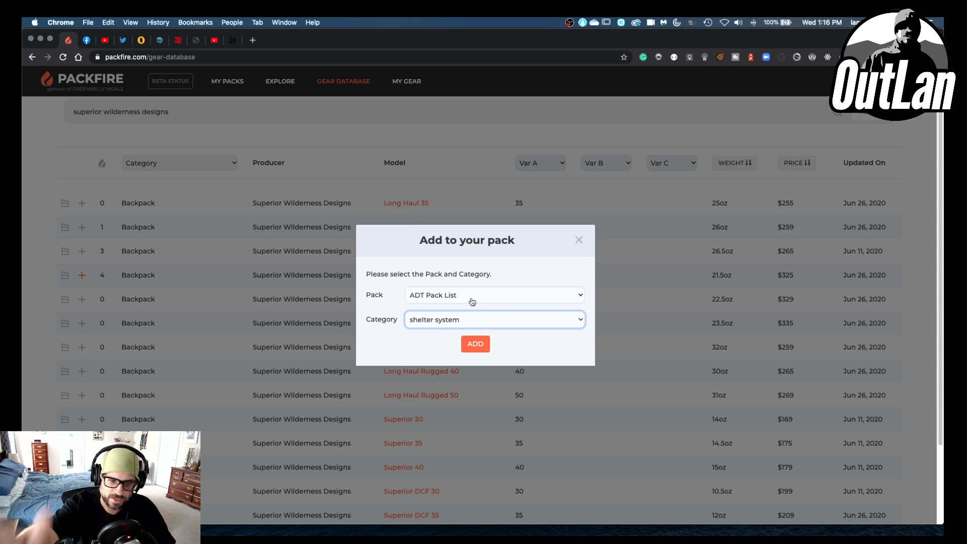
{"action": "left_click", "coordinate": [578, 239]}
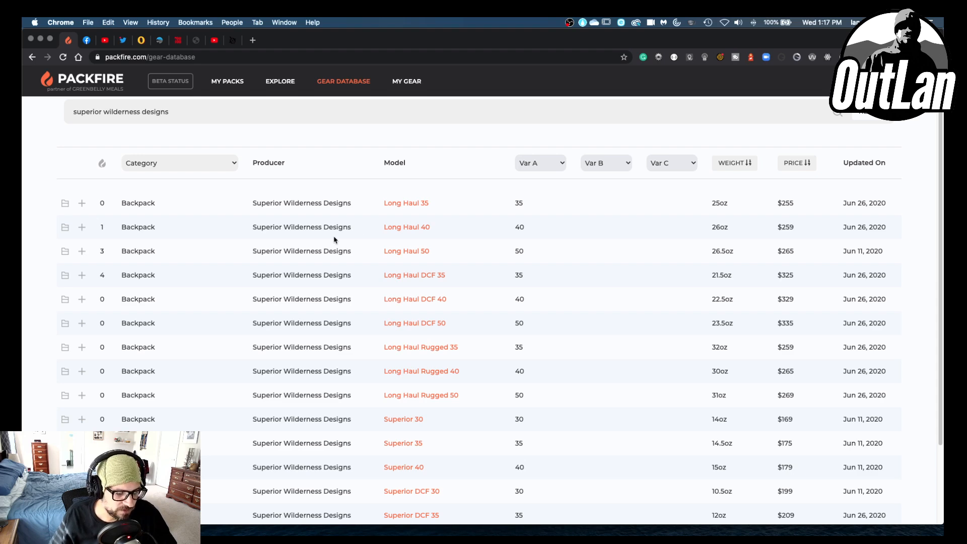
{"action": "scroll", "coordinate": [302, 267], "scroll_direction": "down", "scroll_amount": 3}
{"action": "scroll", "coordinate": [280, 291], "scroll_direction": "up", "scroll_amount": 5}
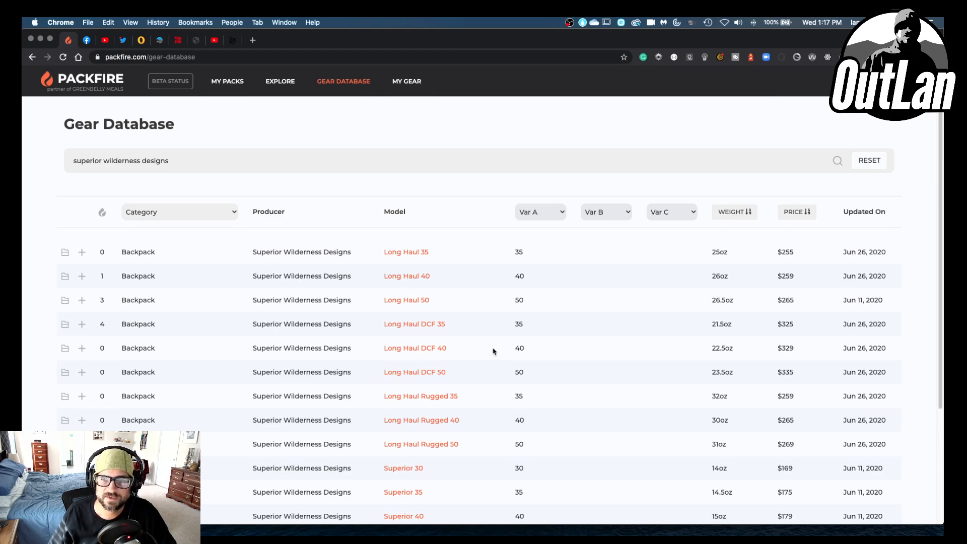
{"action": "scroll", "coordinate": [481, 305], "scroll_direction": "down", "scroll_amount": 3}
{"action": "scroll", "coordinate": [482, 306], "scroll_direction": "up", "scroll_amount": 3}
{"action": "scroll", "coordinate": [481, 306], "scroll_direction": "down", "scroll_amount": 3}
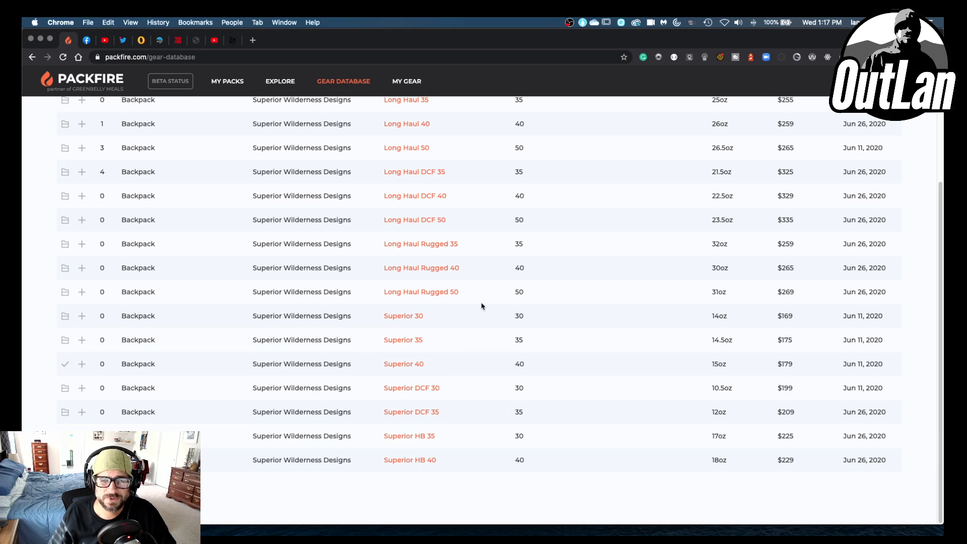
{"action": "scroll", "coordinate": [482, 306], "scroll_direction": "up", "scroll_amount": 3}
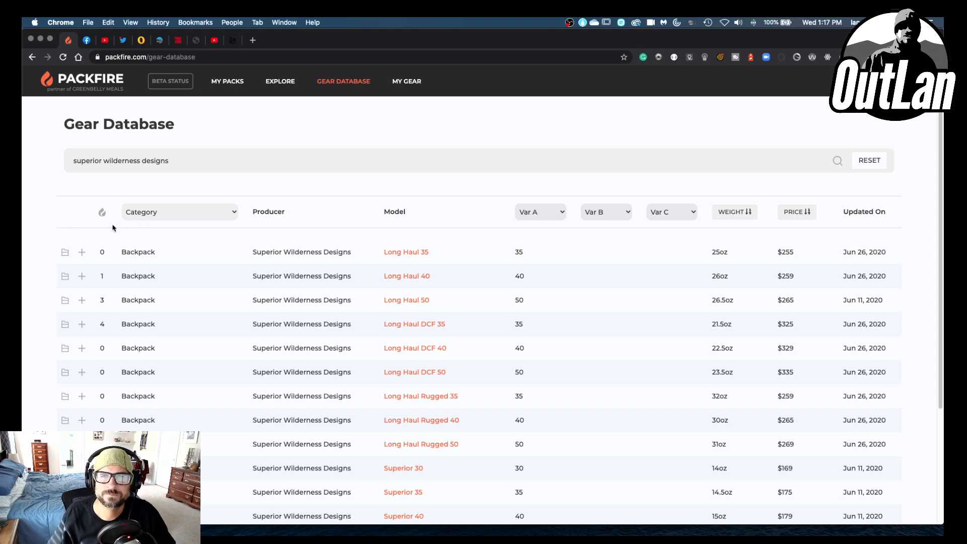
- Open the list of own gear and look over its keyword search, sorting options and saved items
{"action": "left_click", "coordinate": [409, 87]}
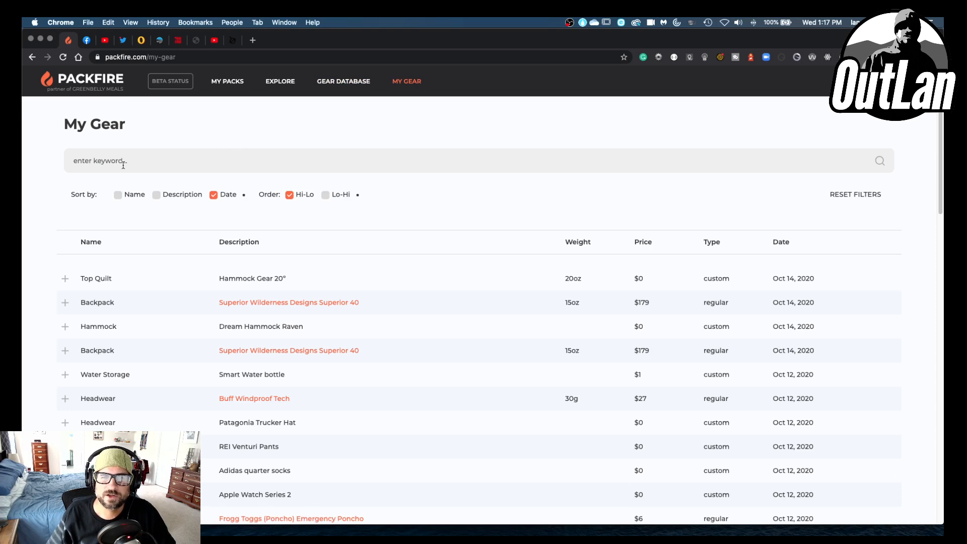
{"action": "left_click", "coordinate": [151, 161]}
{"action": "scroll", "coordinate": [173, 219], "scroll_direction": "down", "scroll_amount": 2}
{"action": "scroll", "coordinate": [173, 219], "scroll_direction": "up", "scroll_amount": 2}
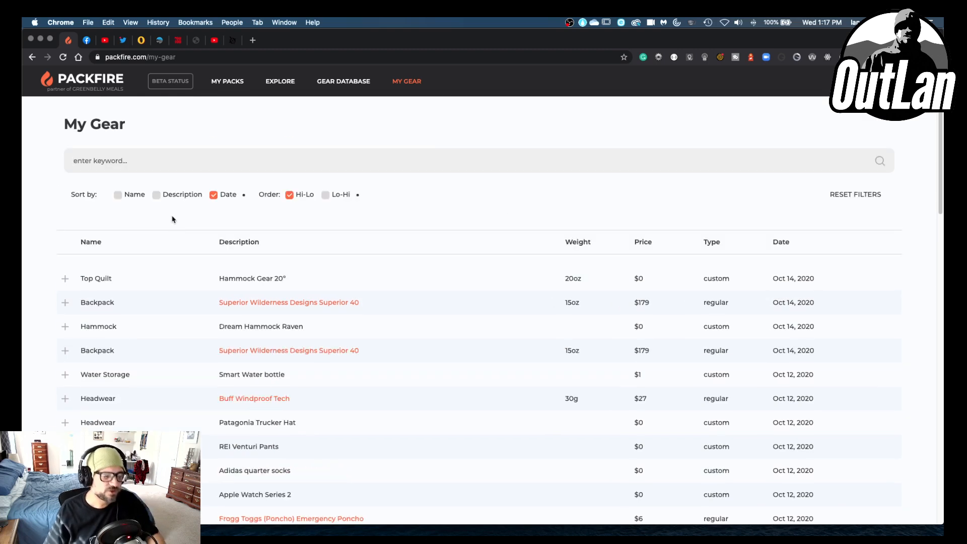